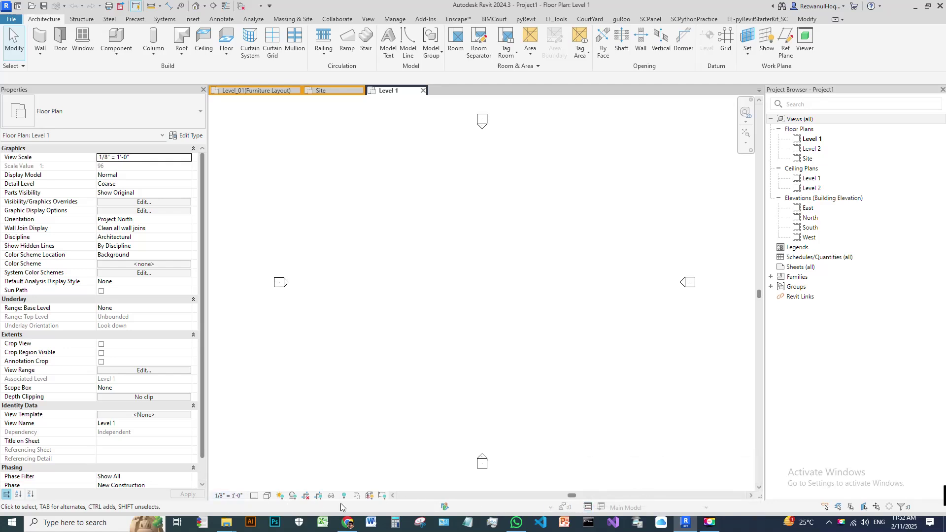
Review the empty project's design option sets in the Design Options dialog and close it
click(588, 508)
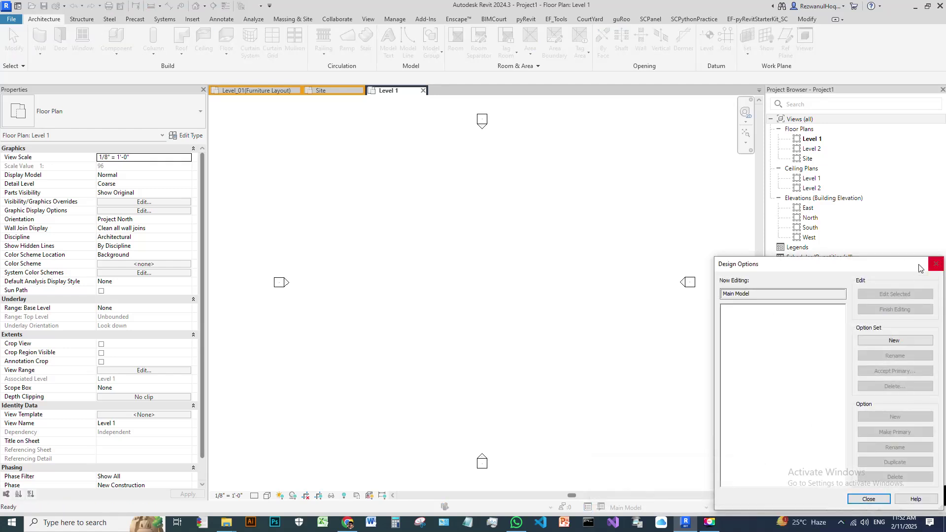
drag(918, 266, 697, 165)
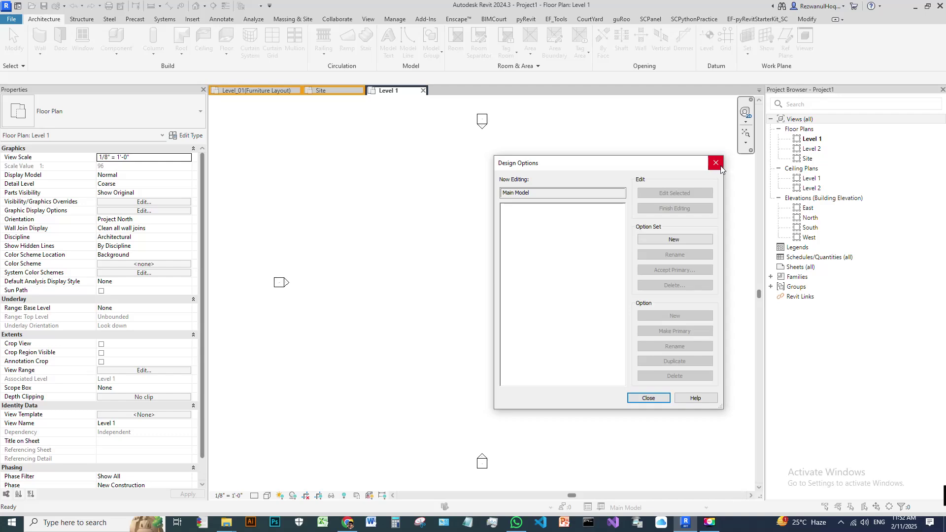
click(716, 164)
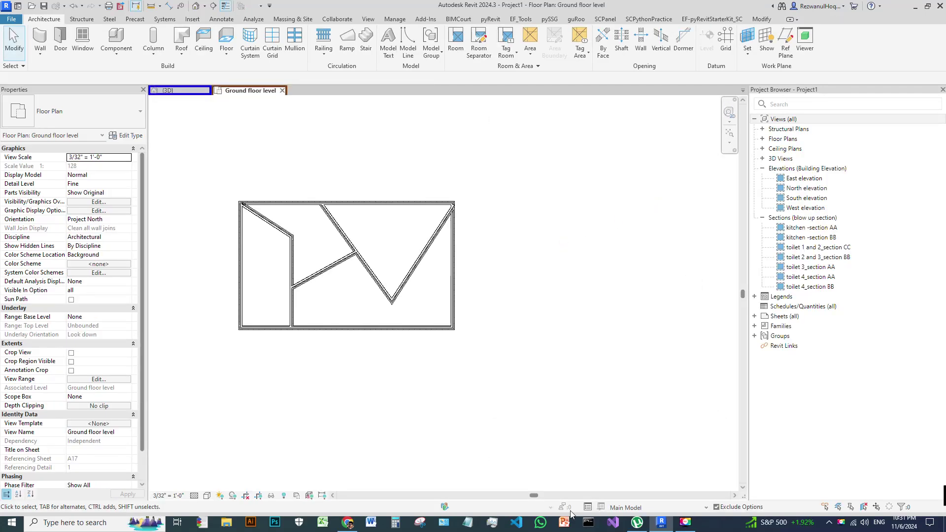
Review the design options of Option Set 1 in the ground floor project and close the dialog
middle_drag(547, 333, 621, 348)
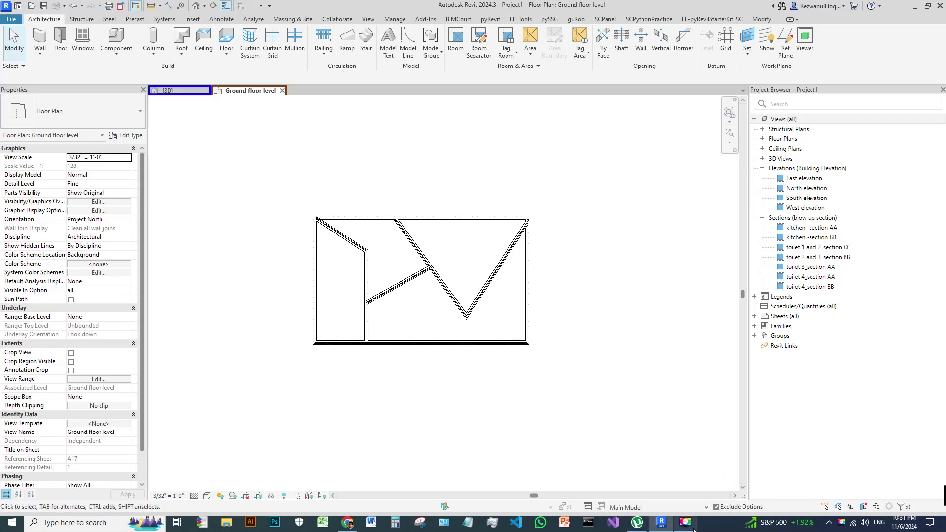
click(588, 508)
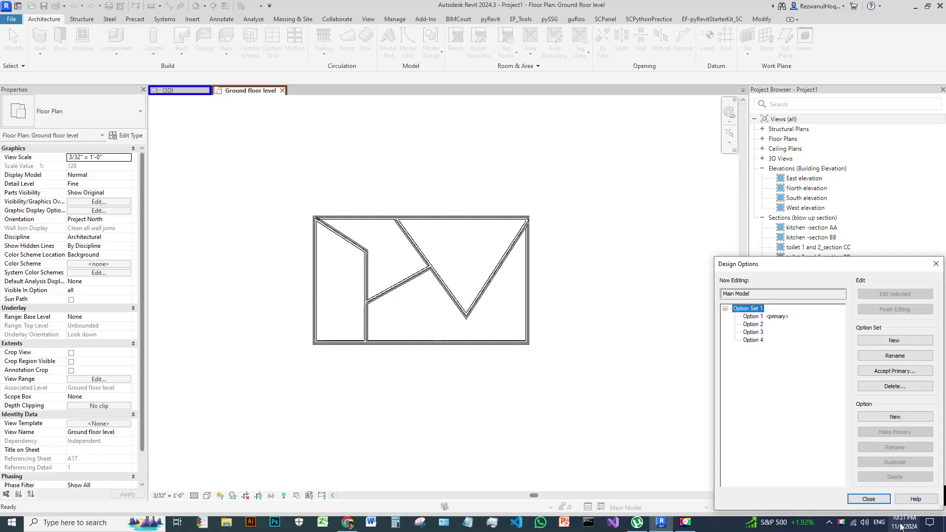
click(869, 499)
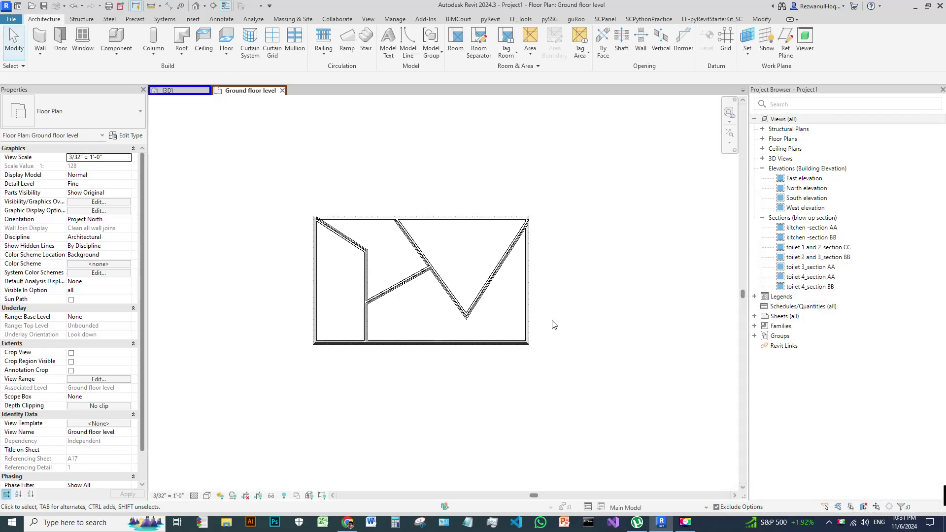
Add the four outer perimeter walls to Options 1, 2, 3 and 4 of Option Set 1
drag(567, 307, 510, 414)
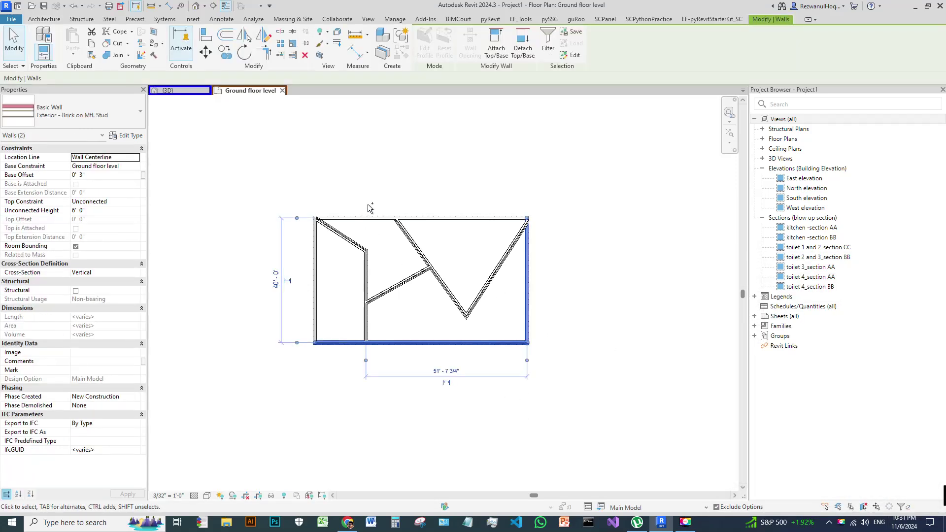
ctrl+click(370, 218)
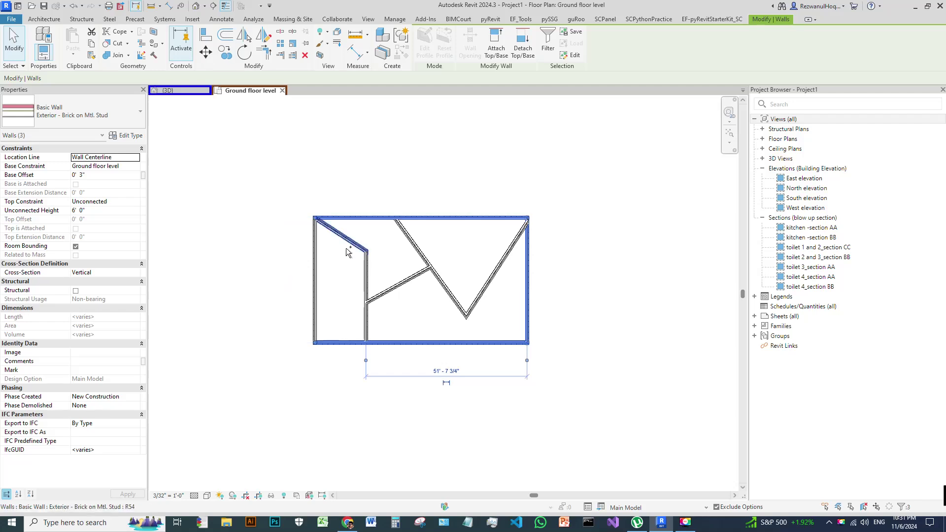
ctrl+click(309, 285)
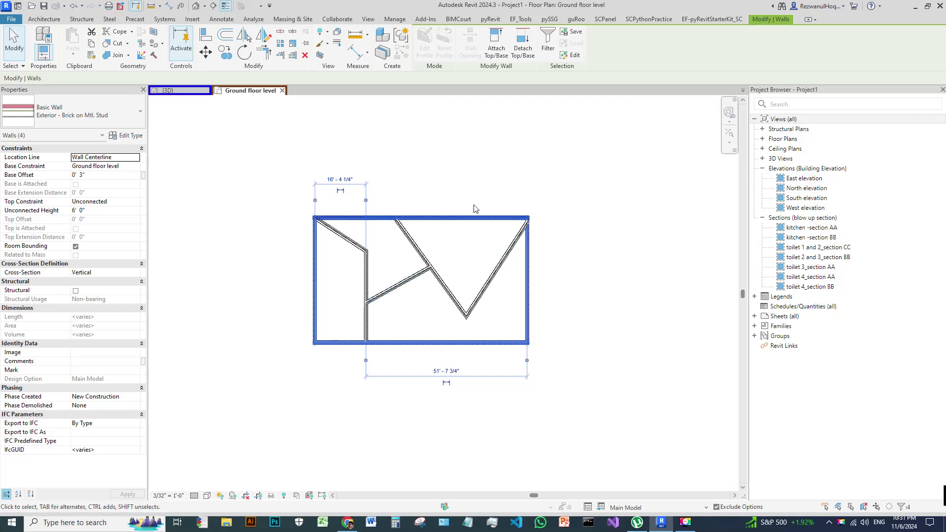
click(602, 509)
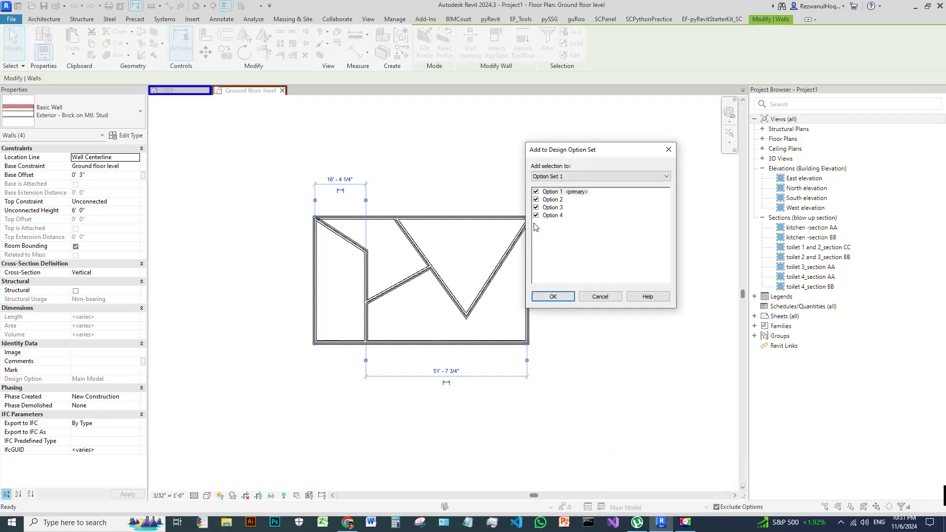
click(552, 297)
click(563, 299)
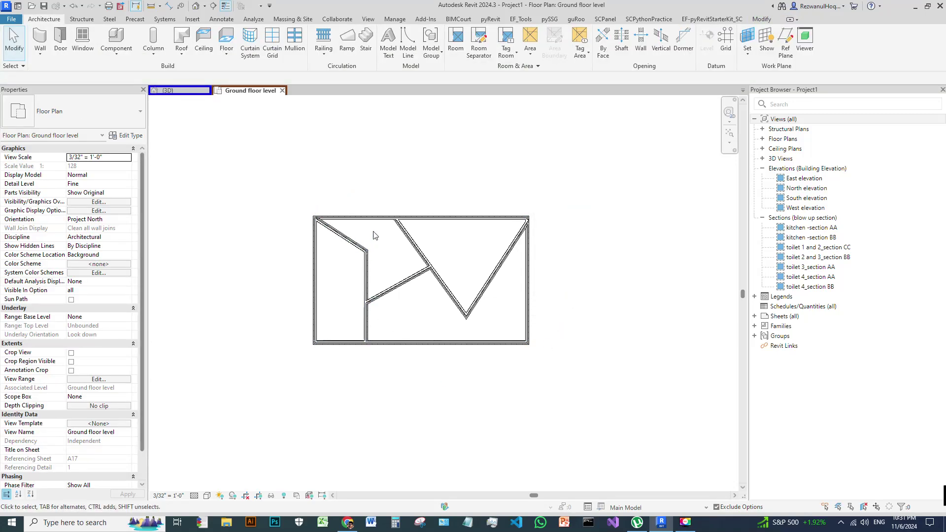
Add the two connected partition walls at the plan's west end to Option 2 only of Option Set 1
drag(380, 230, 345, 276)
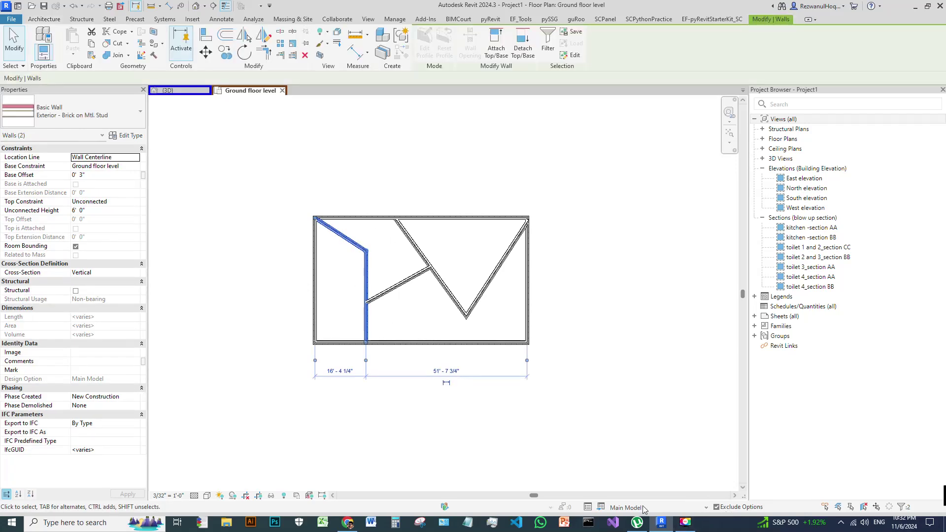
click(601, 507)
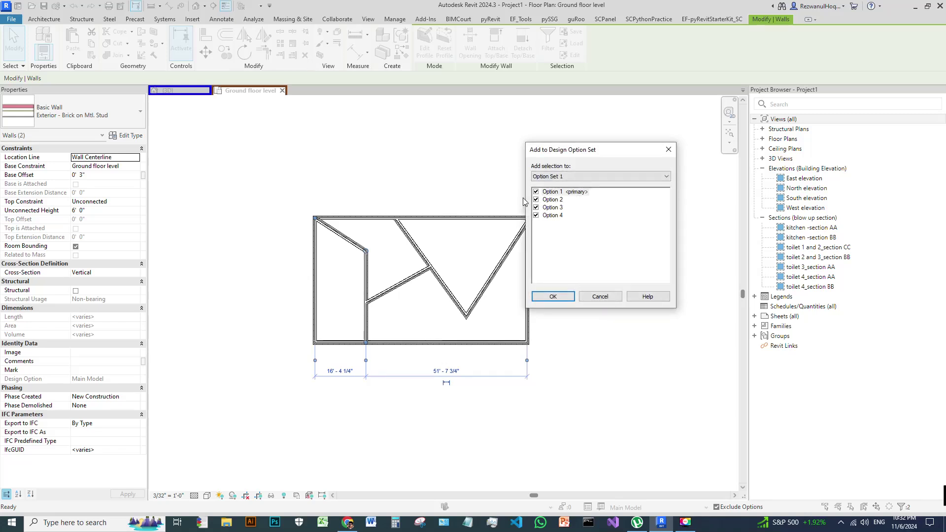
click(537, 209)
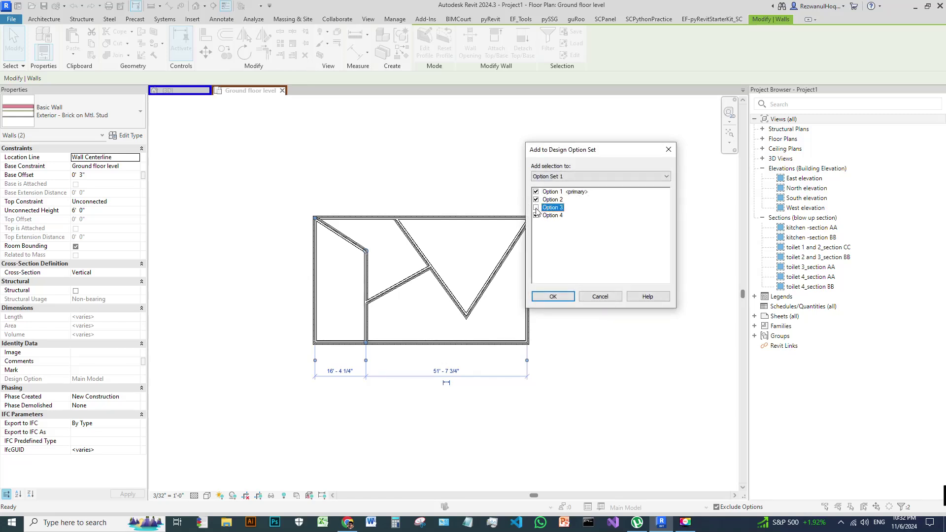
click(537, 216)
click(537, 192)
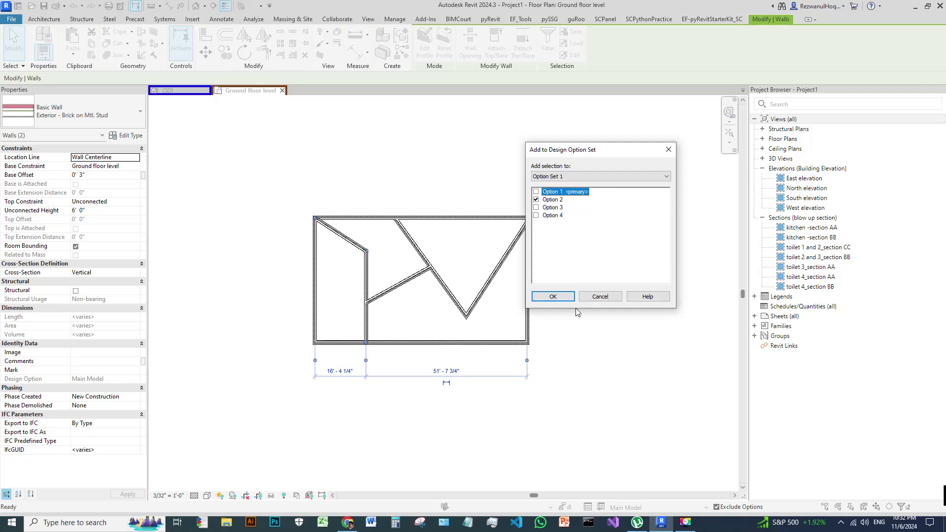
click(554, 297)
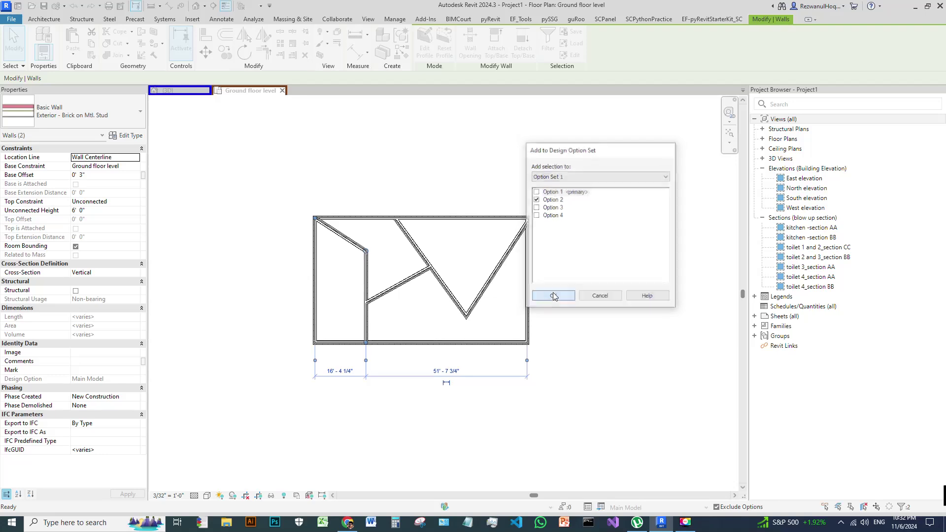
Add the short diagonal partition wall in the middle of the plan to Option 3 only of Option Set 1
click(399, 292)
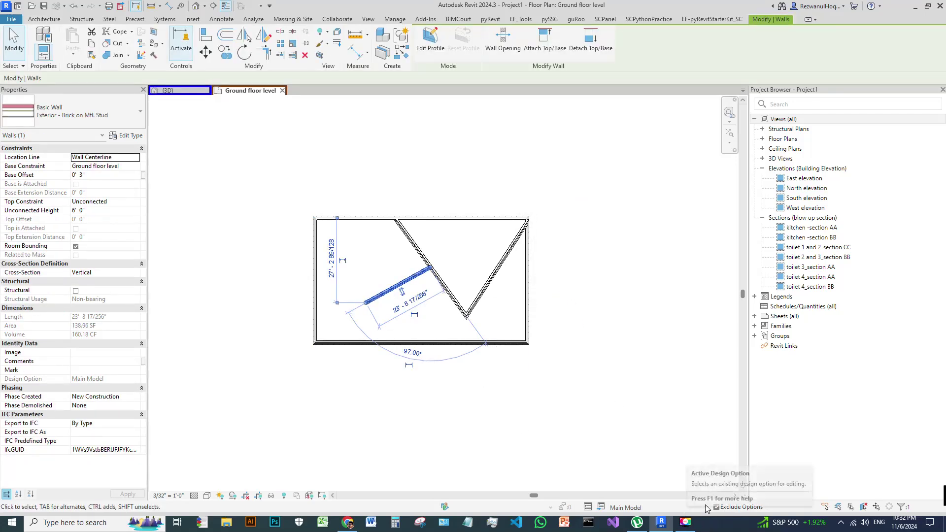
click(602, 507)
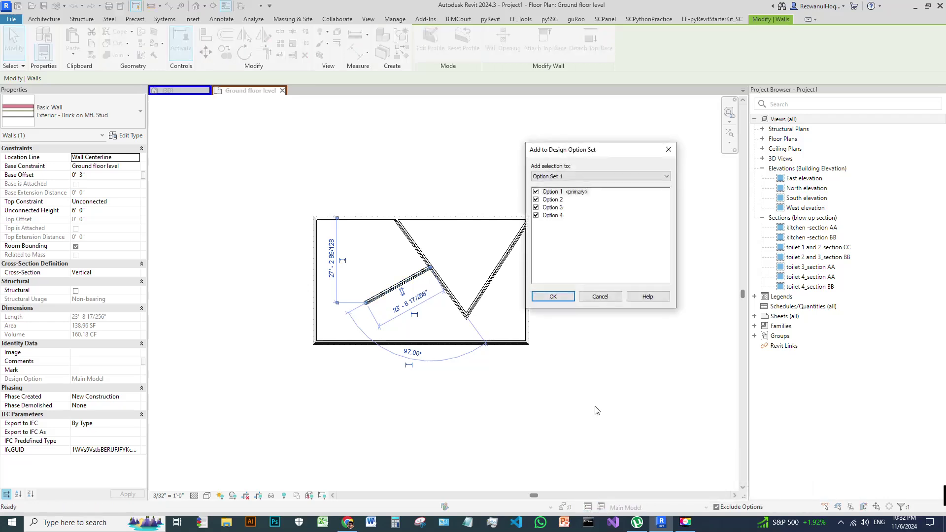
click(536, 200)
click(536, 192)
click(536, 215)
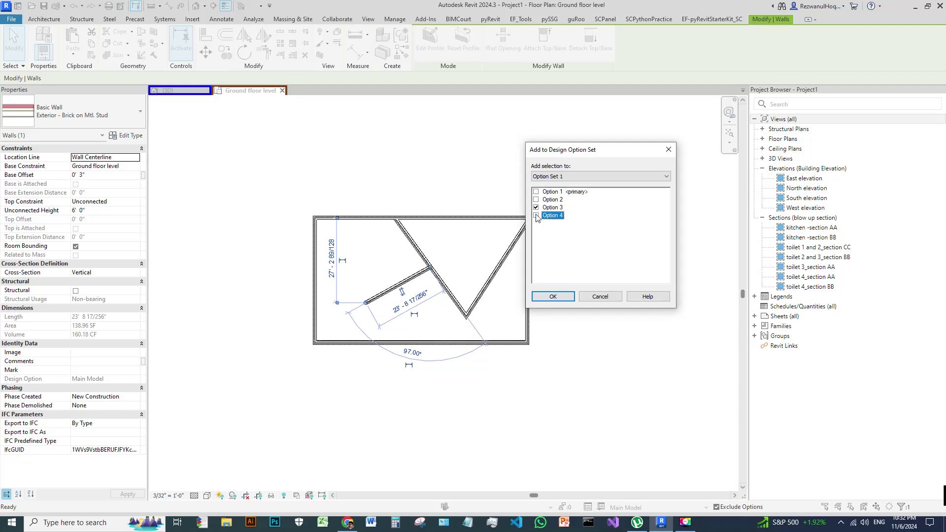
click(552, 296)
click(553, 313)
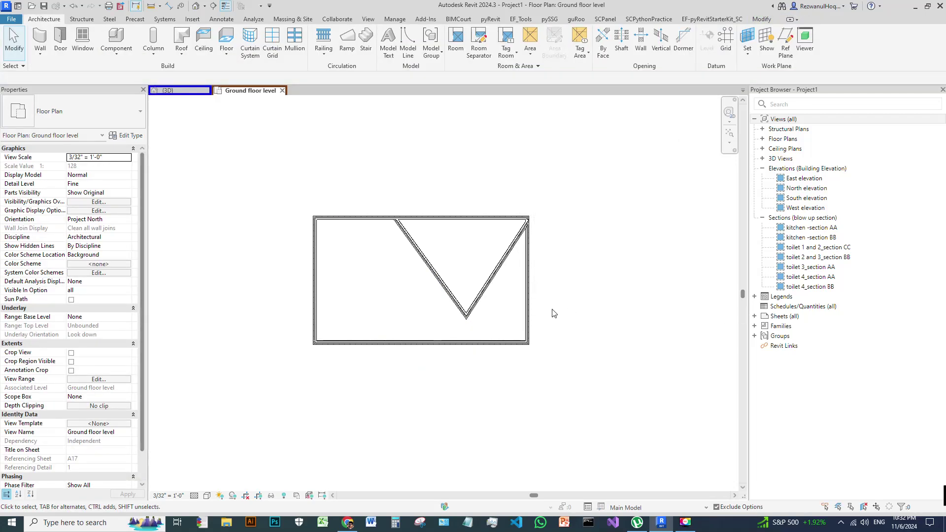
Add the two walls forming the V-shaped partition to Option 4 only of Option Set 1
click(491, 273)
ctrl+click(454, 290)
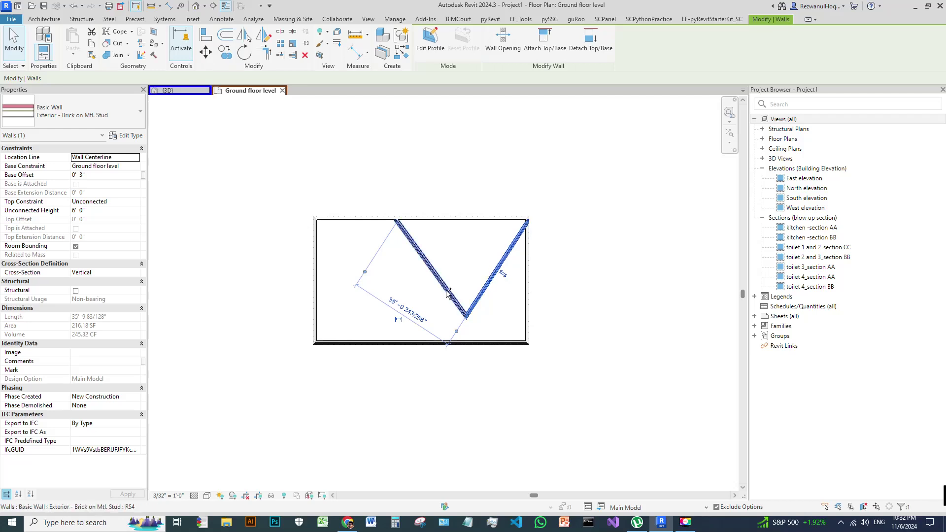
click(602, 507)
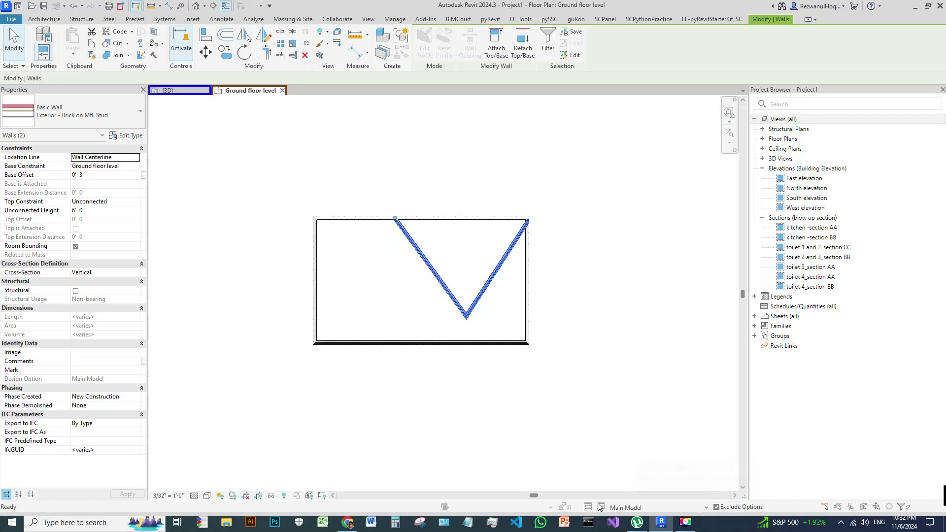
click(536, 208)
click(537, 200)
click(536, 191)
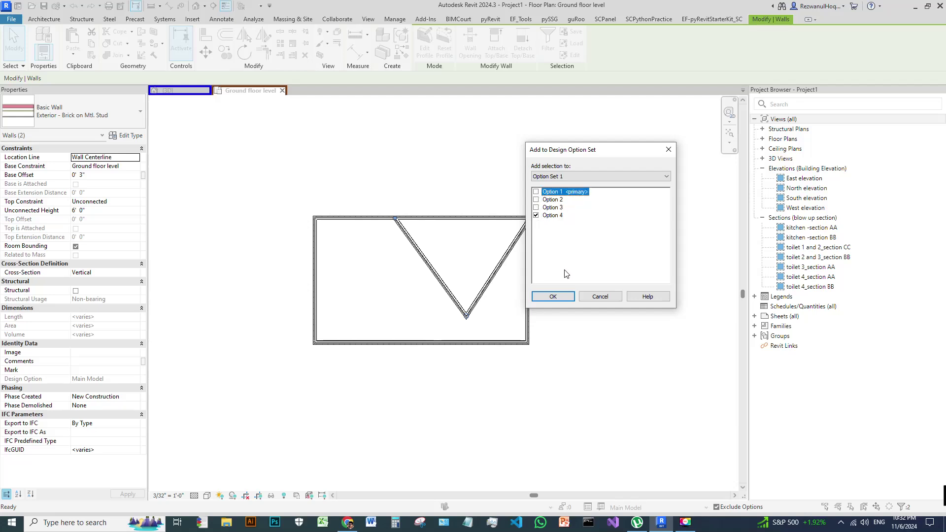
click(553, 297)
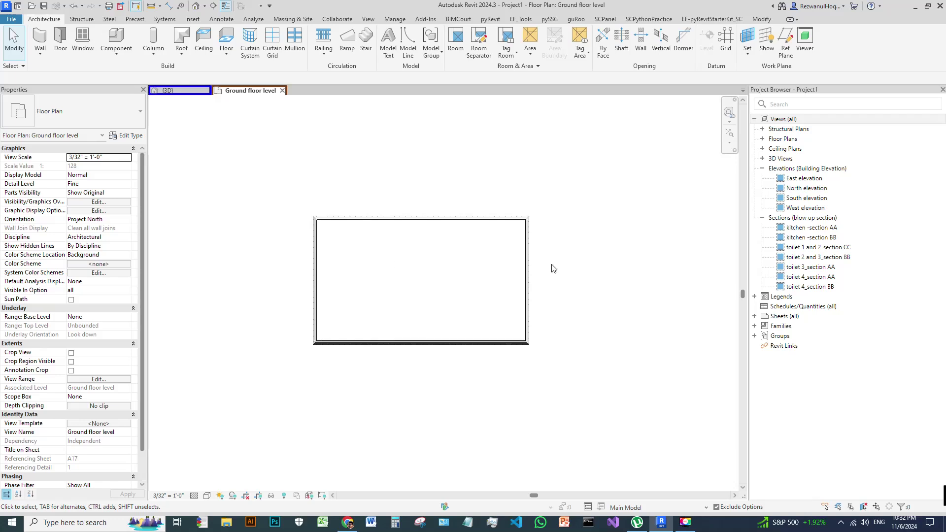
Activate Option 1 and inspect its walls in the plan, and switch to Option 2 for comparison
click(629, 509)
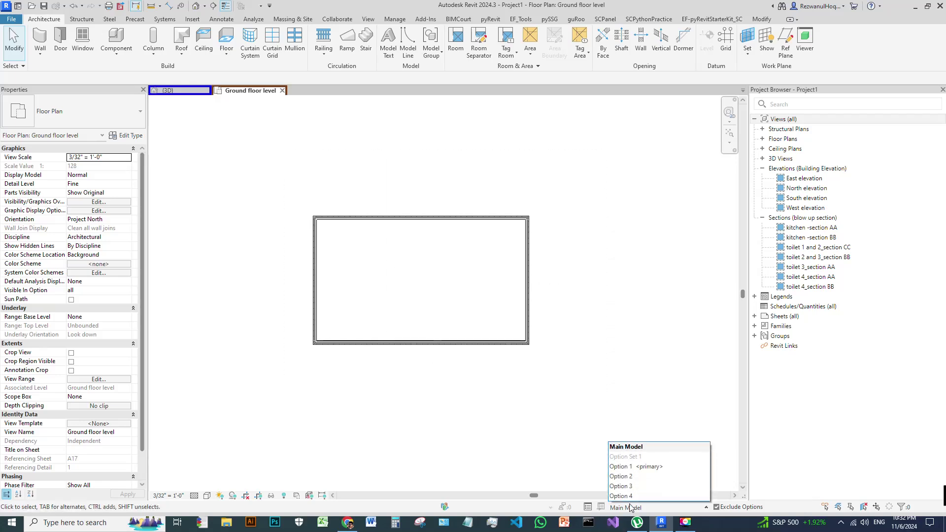
click(636, 467)
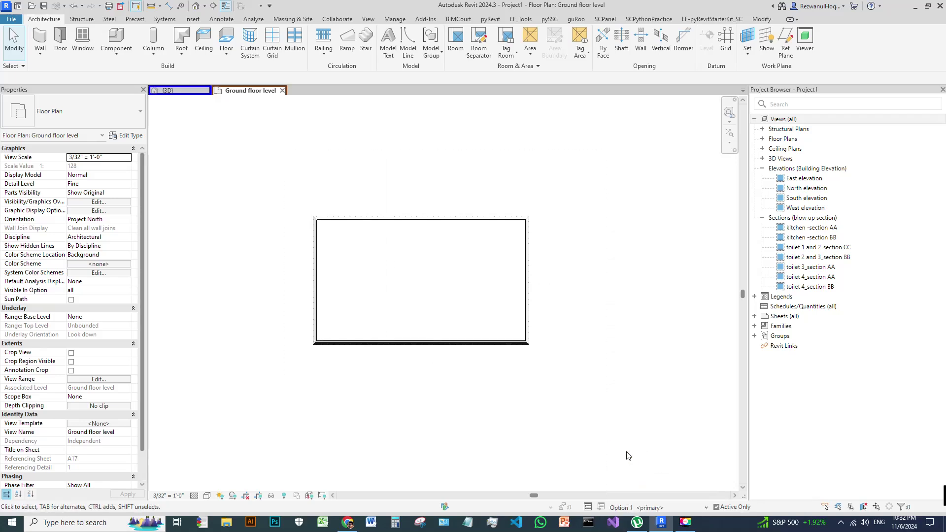
click(526, 257)
click(550, 192)
click(641, 508)
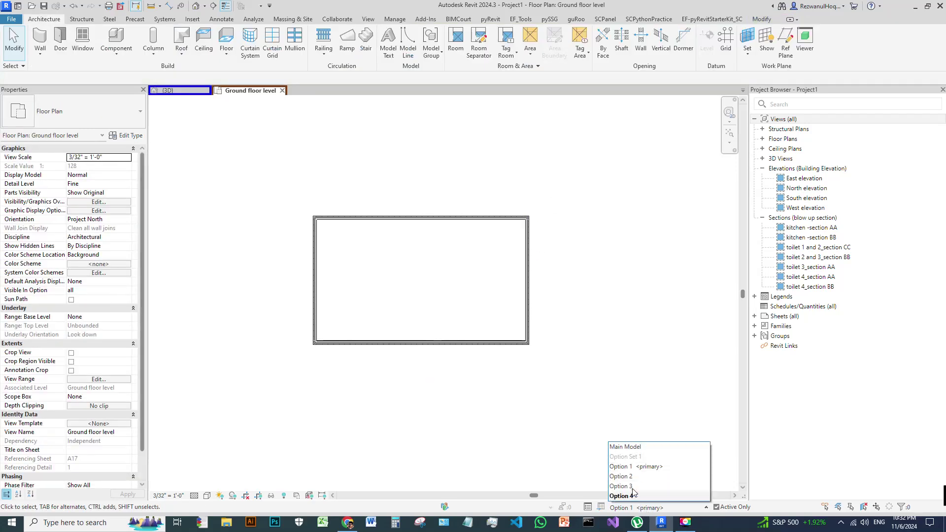
click(631, 480)
click(630, 508)
click(632, 477)
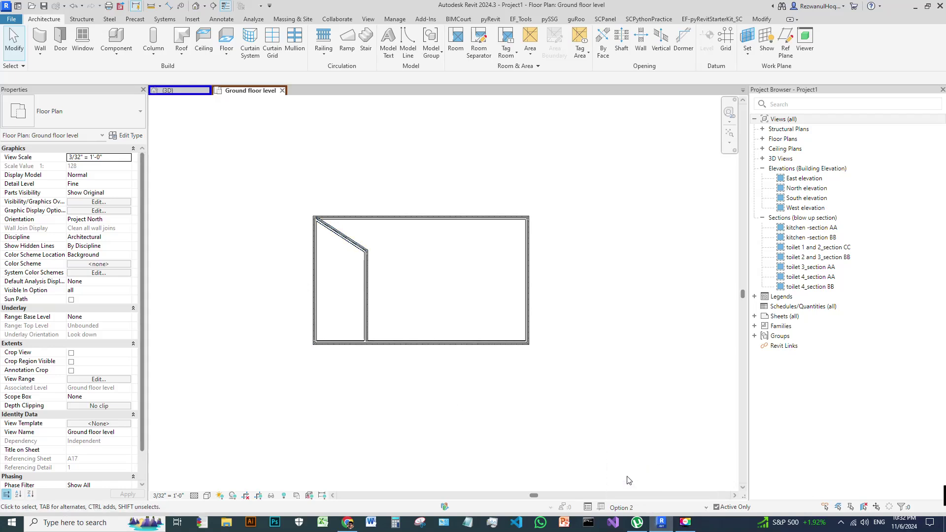
Compare the wall layouts by making Options 1, 2, 3 and 4 the active design option in turn
click(665, 508)
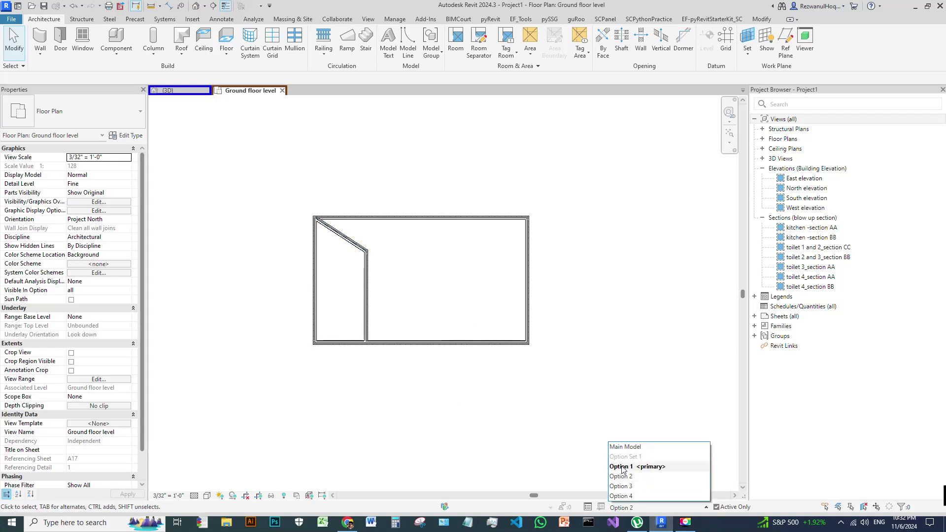
click(628, 468)
click(657, 507)
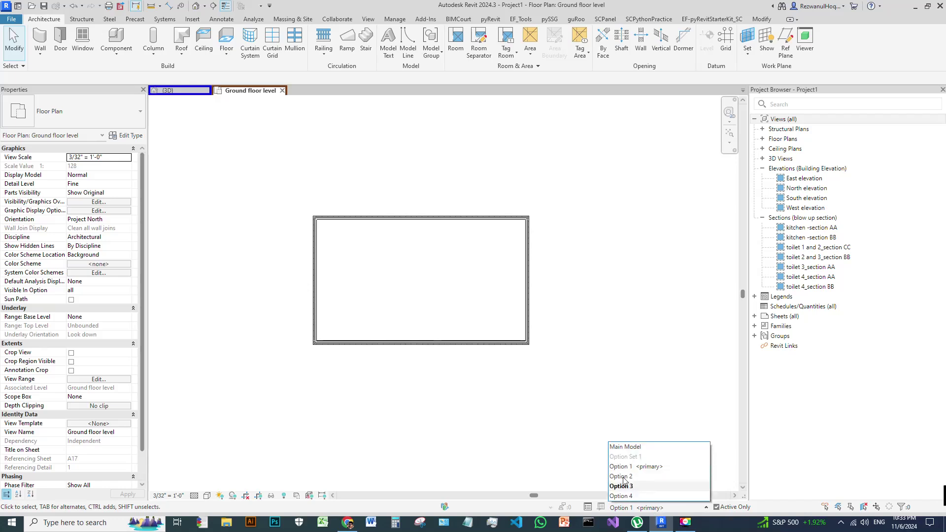
click(631, 477)
click(649, 503)
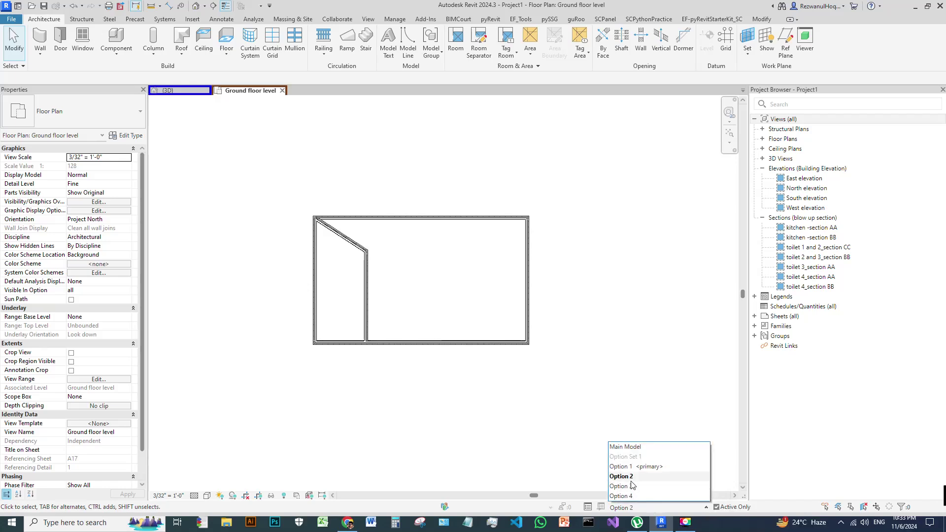
click(625, 495)
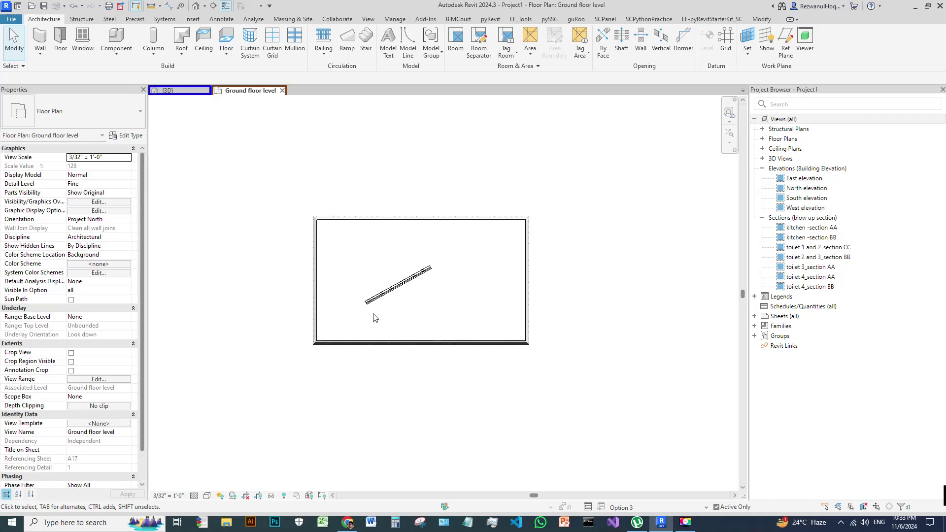
click(645, 507)
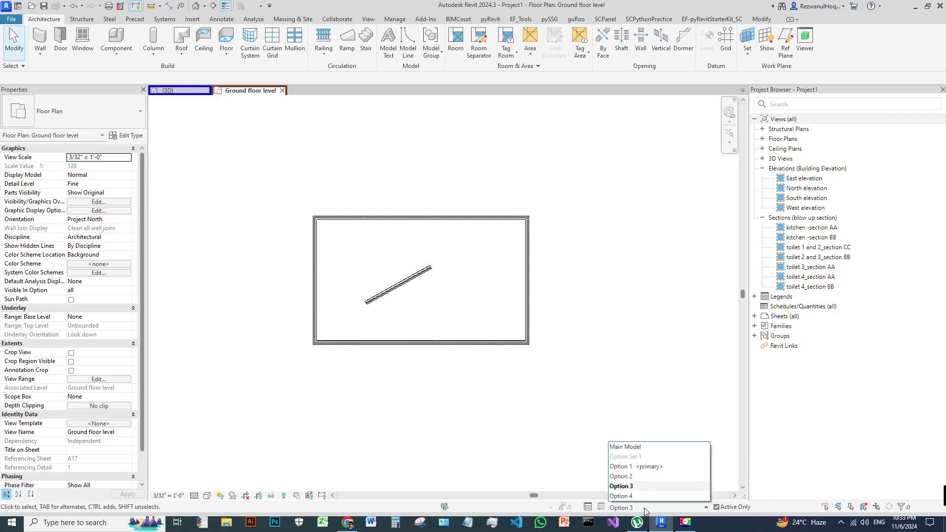
click(625, 497)
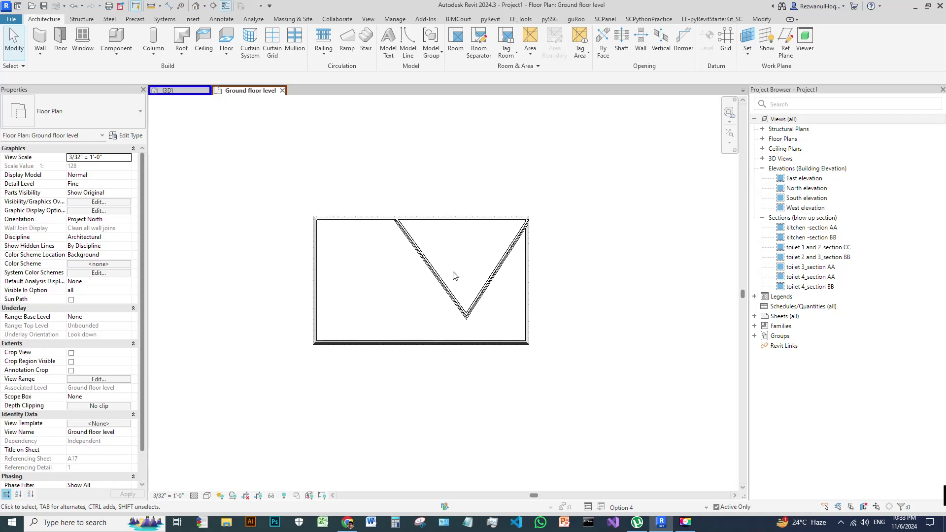
Undo the most recent series of design option changes in the ground floor plan
key(ctrl+z)
key(ctrl+z)
key(ctrl+z)
key(ctrl+z)
key(ctrl+z)
key(ctrl+z)
key(ctrl+z)
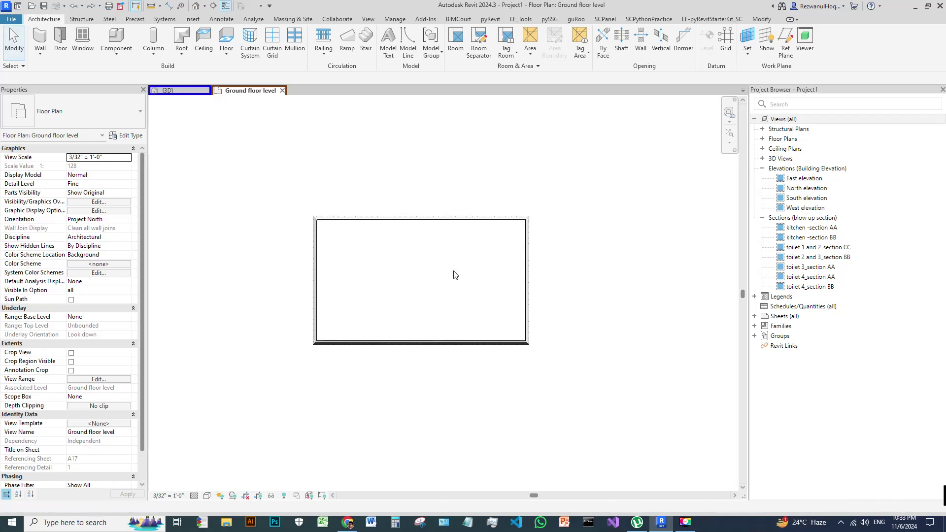
Undo the wall assignments to the design options and Option 4's creation, and restore the short diagonal partition wall
key(ctrl+y)
key(ctrl+y)
key(ctrl+y)
key(ctrl+y)
key(ctrl+y)
key(ctrl+y)
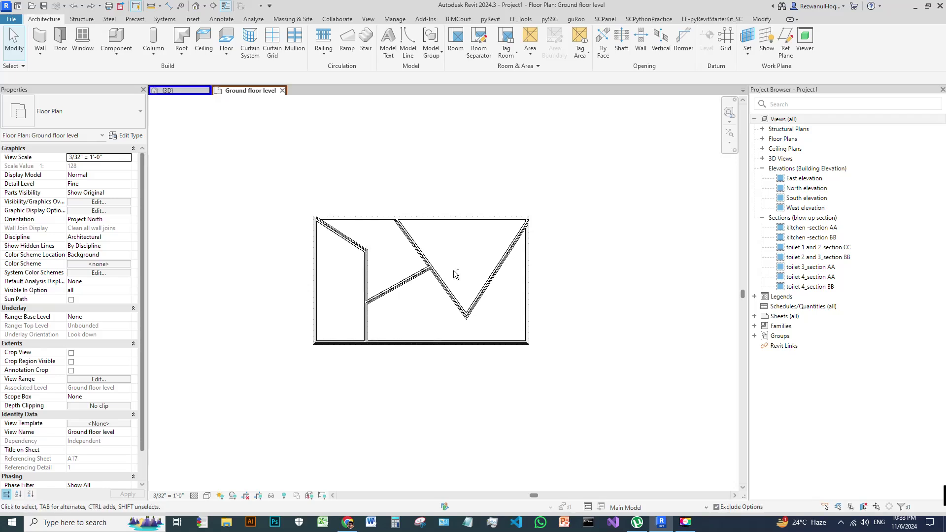
key(ctrl+y)
key(ctrl+y)
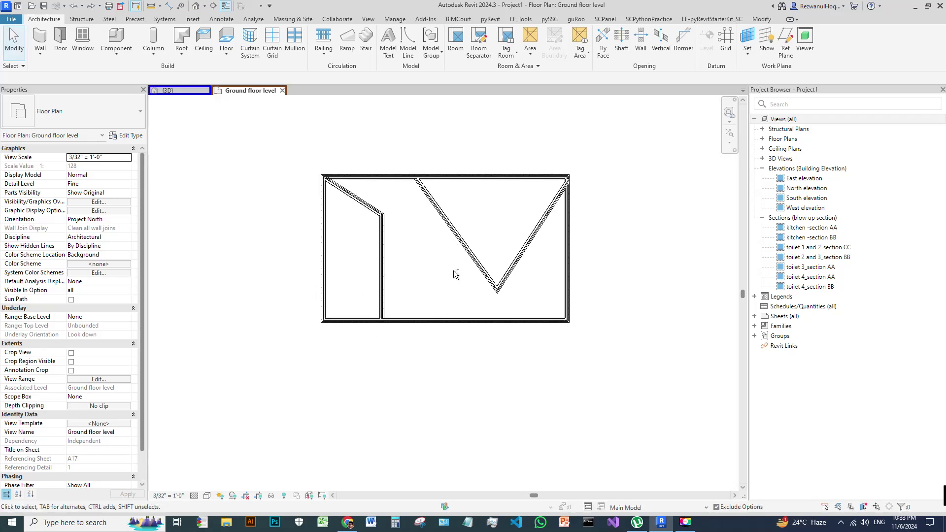
key(ctrl+y)
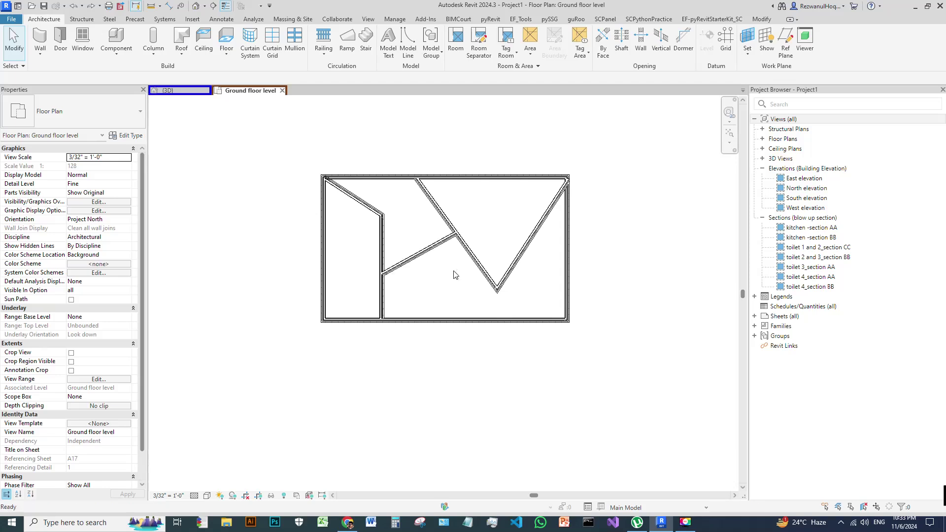
Check the available design options and add a new option, Option 4, to Option Set 1
click(633, 508)
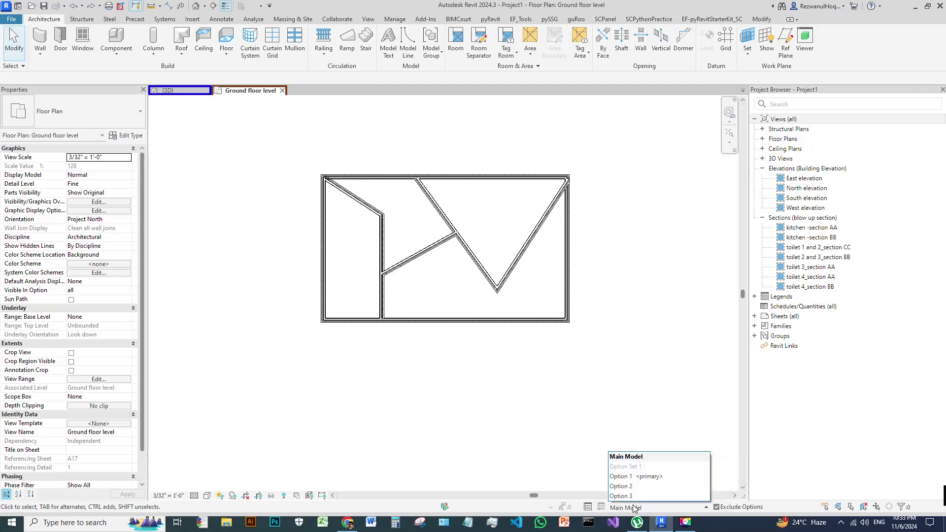
click(593, 420)
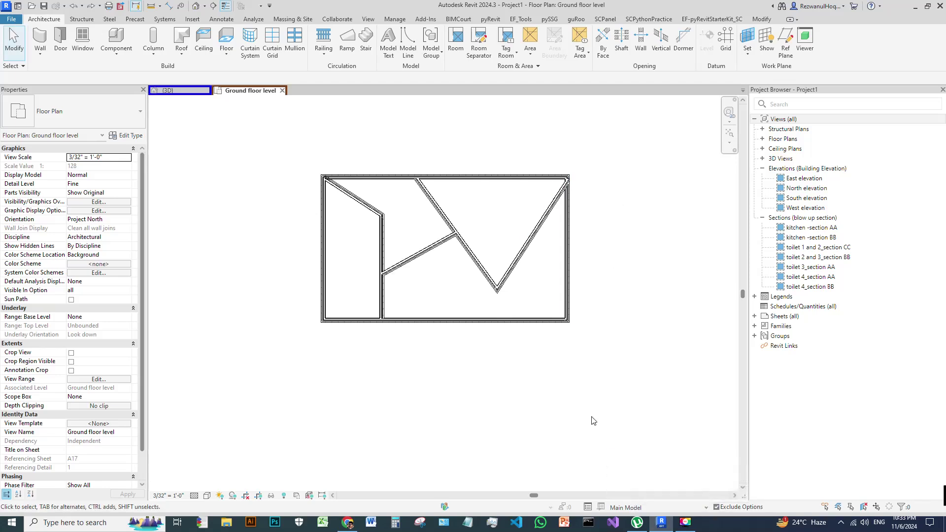
click(602, 508)
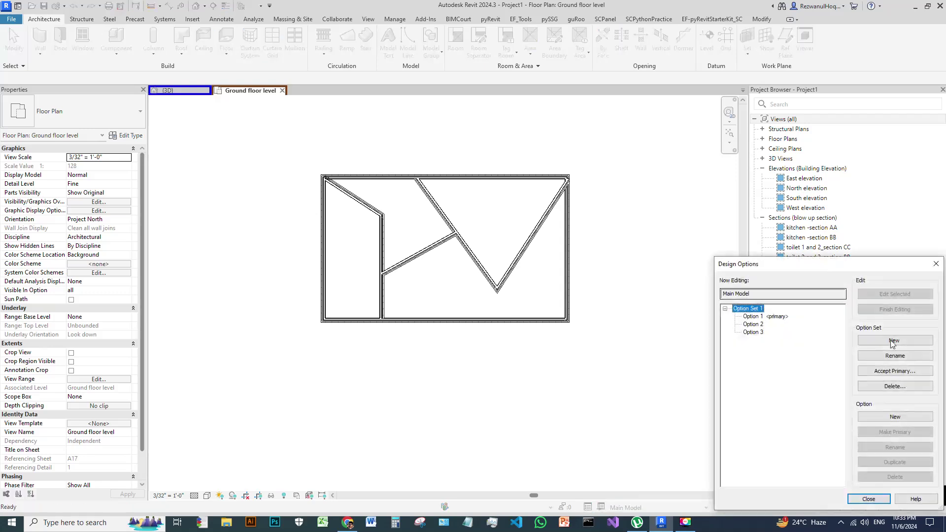
click(896, 417)
click(868, 500)
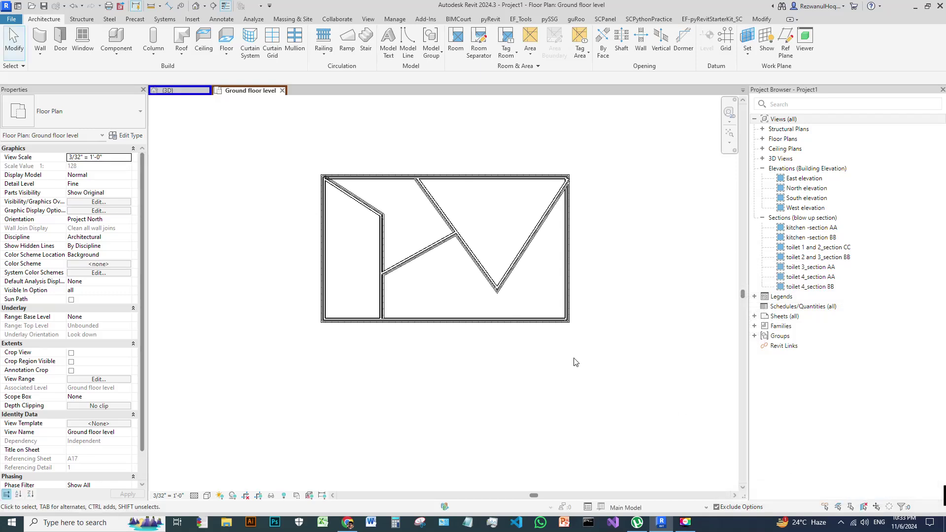
Add the four perimeter walls to Options 1, 2, 3 and 4 of Option Set 1
click(324, 212)
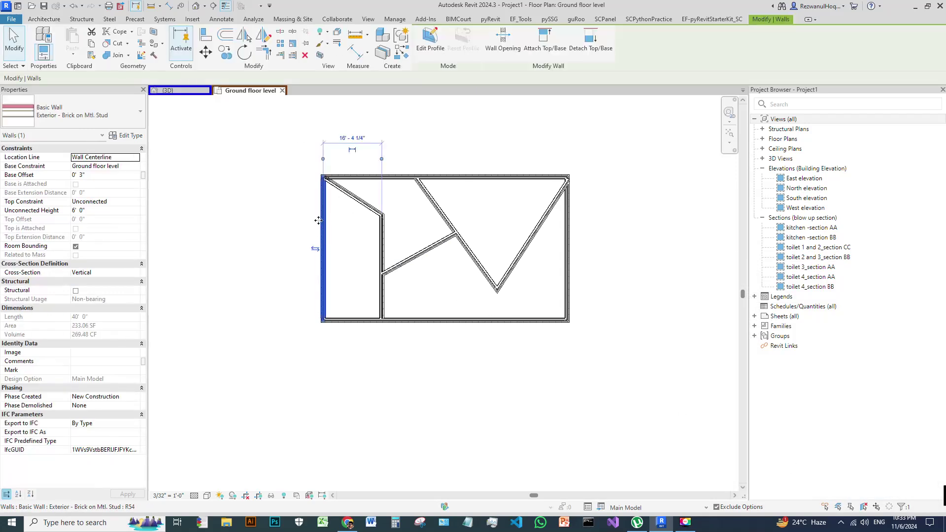
ctrl+click(567, 277)
ctrl+click(537, 320)
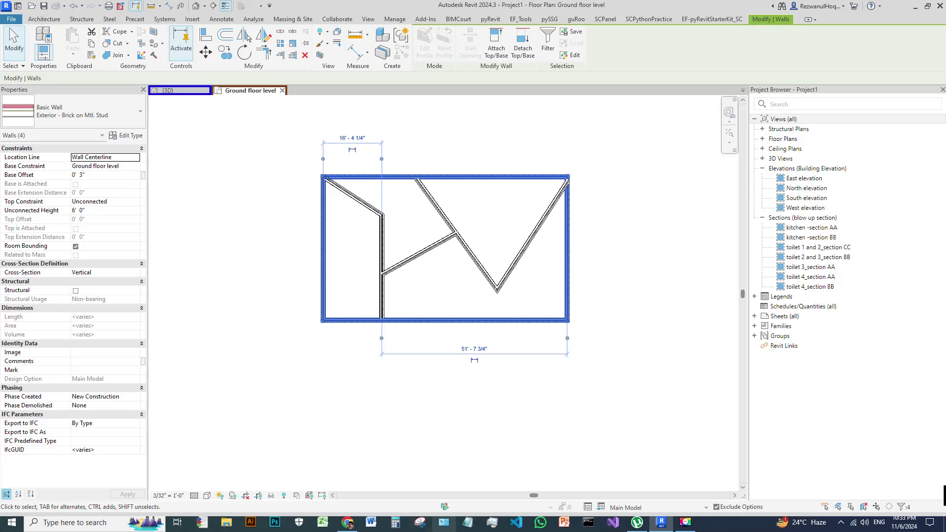
click(601, 506)
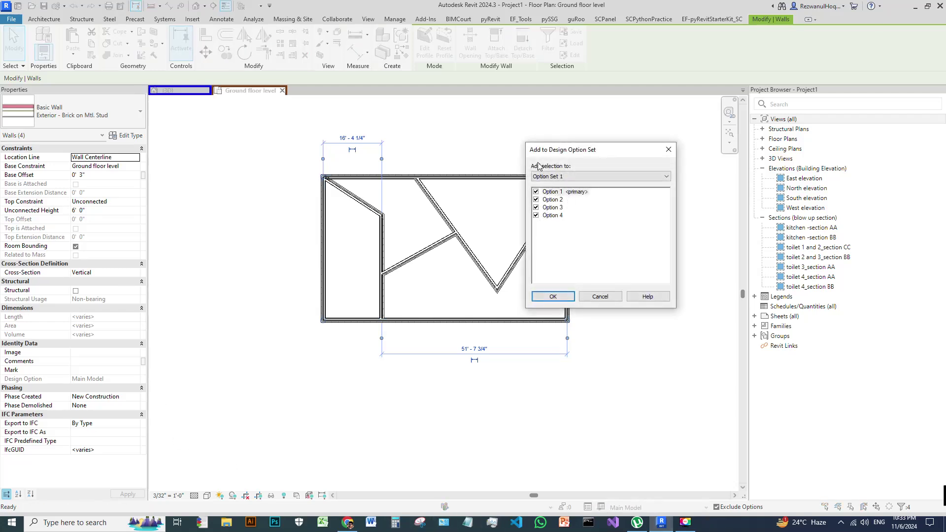
click(551, 297)
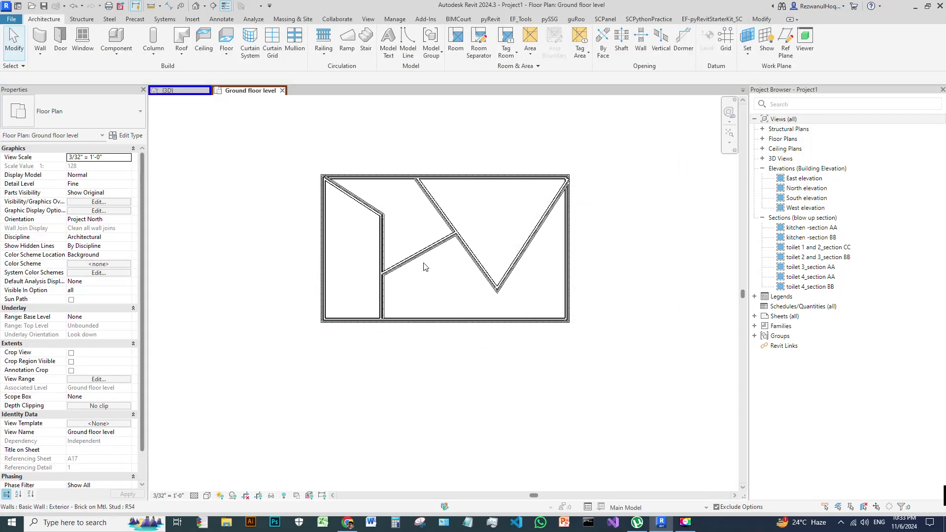
Add the two walls of the bent partition near the west side to Options 2, 3 and 4, excluding Option 1
click(382, 227)
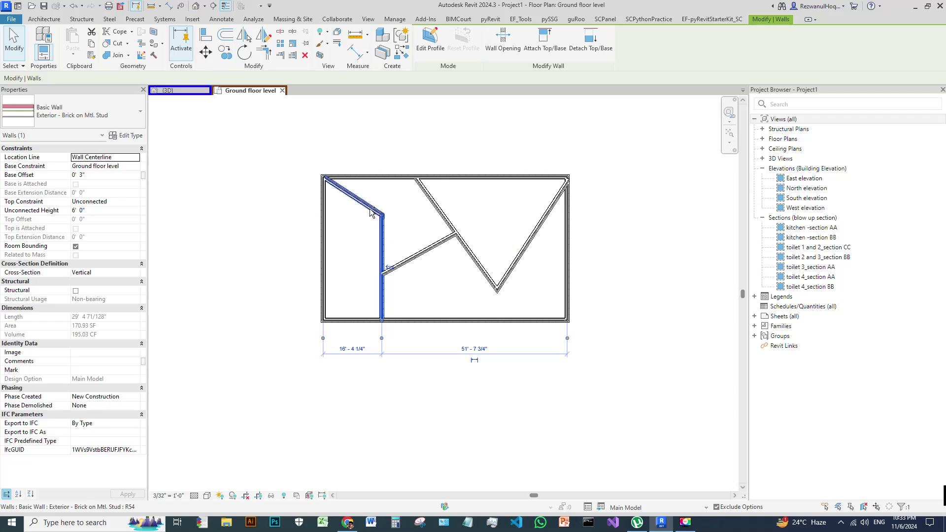
ctrl+click(370, 207)
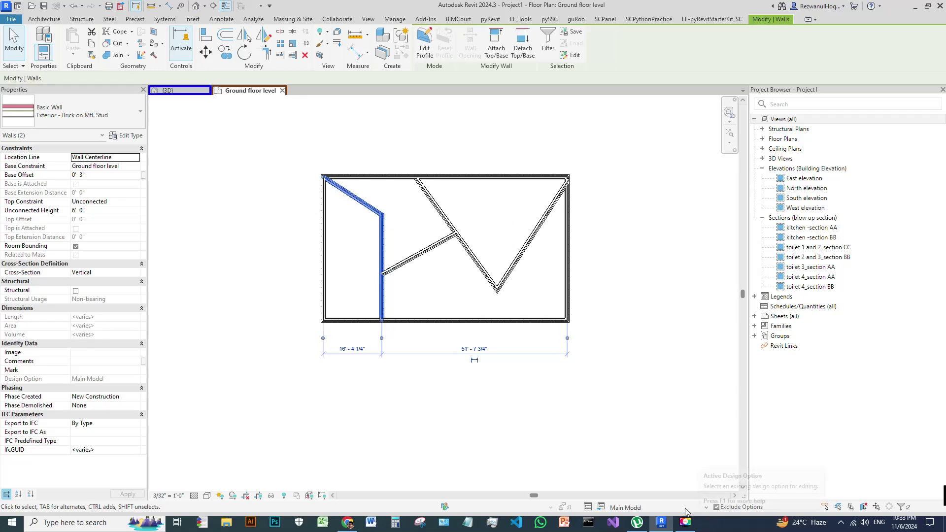
click(601, 508)
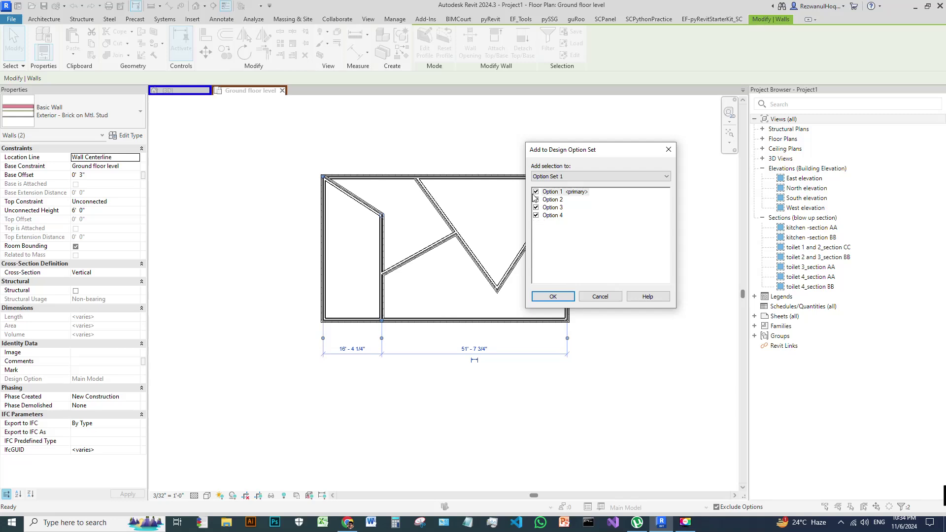
click(536, 192)
click(553, 296)
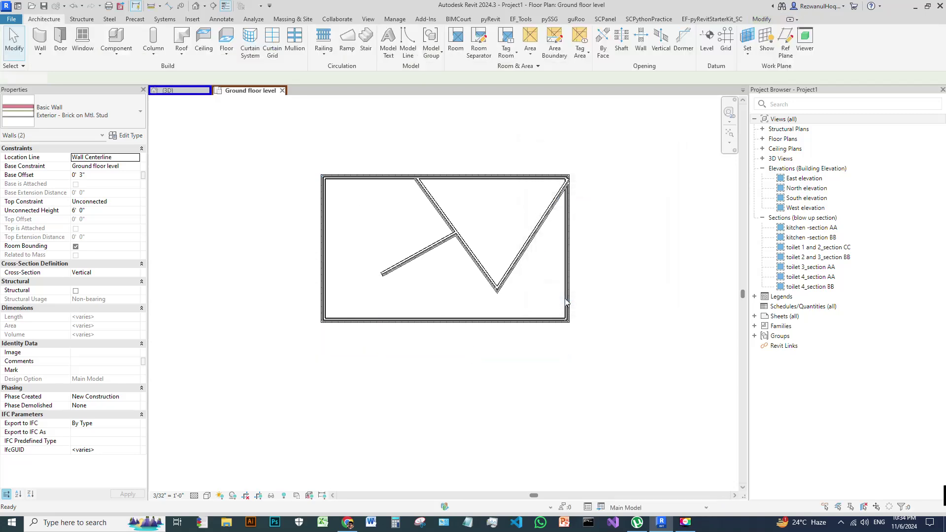
Add the short diagonal wall in the middle of the plan to Options 3 and 4 only
click(413, 261)
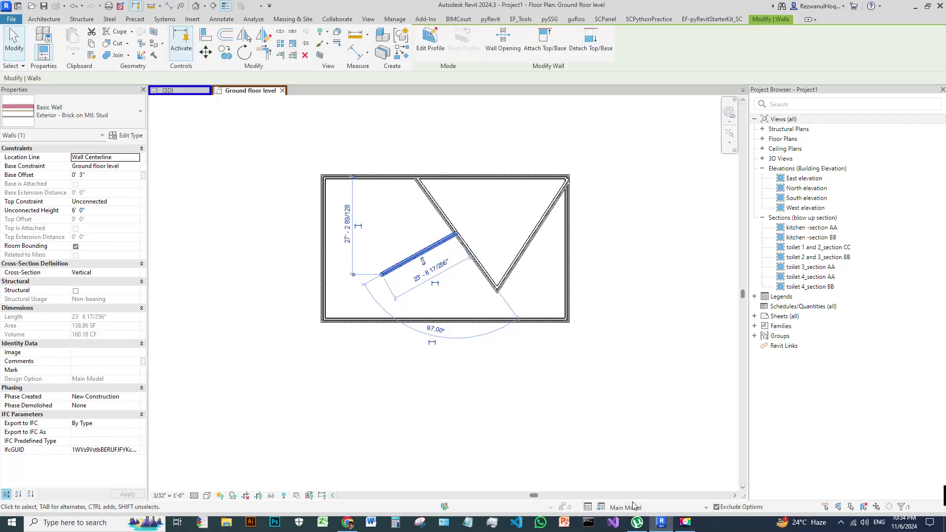
click(600, 507)
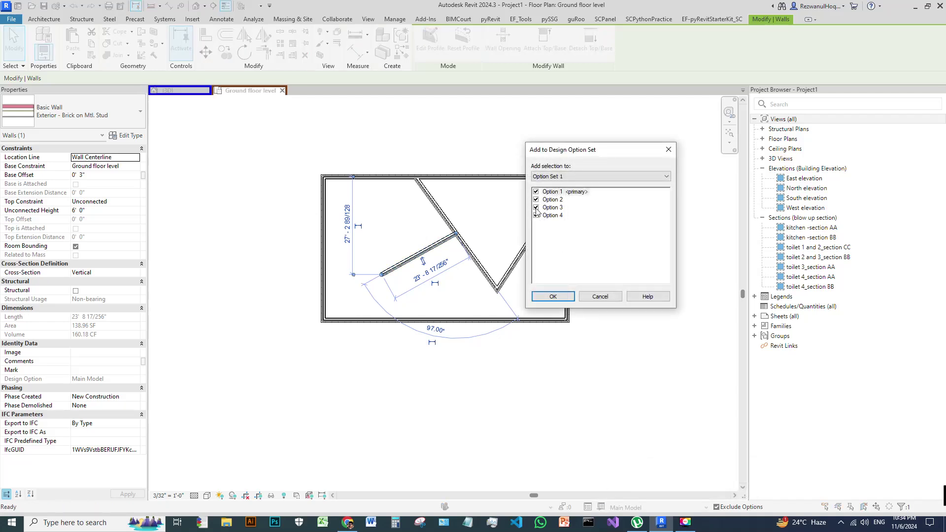
click(536, 200)
click(536, 191)
click(564, 296)
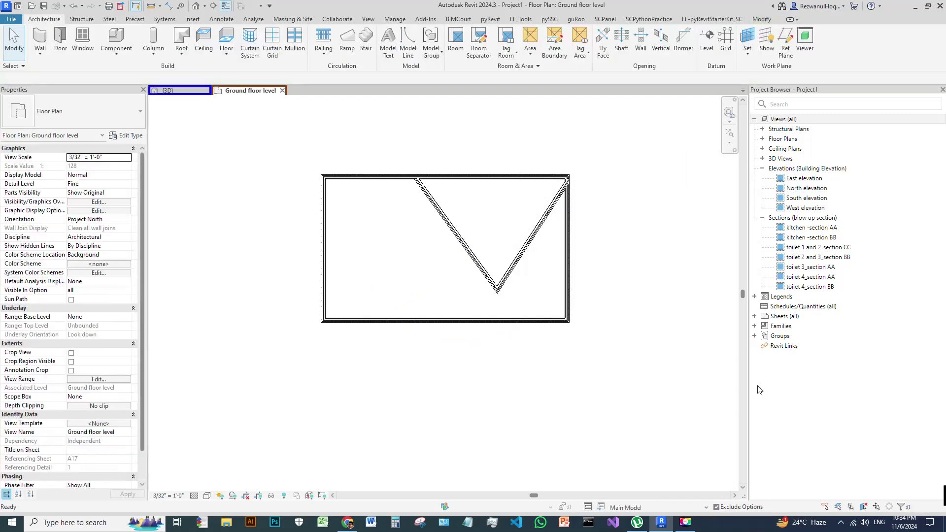
Add both walls of the V-shaped partition to Option 4 only, excluding Options 1, 2 and 3
click(531, 239)
ctrl+click(473, 248)
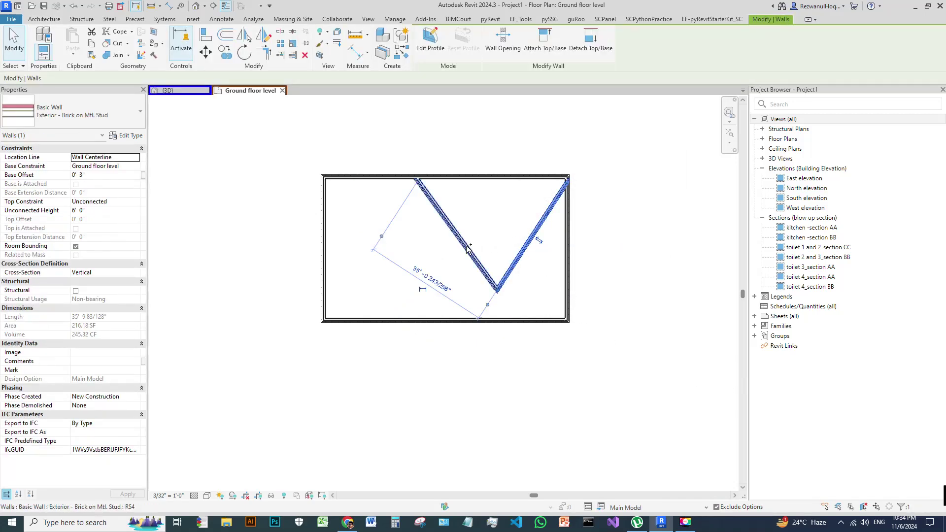
click(601, 509)
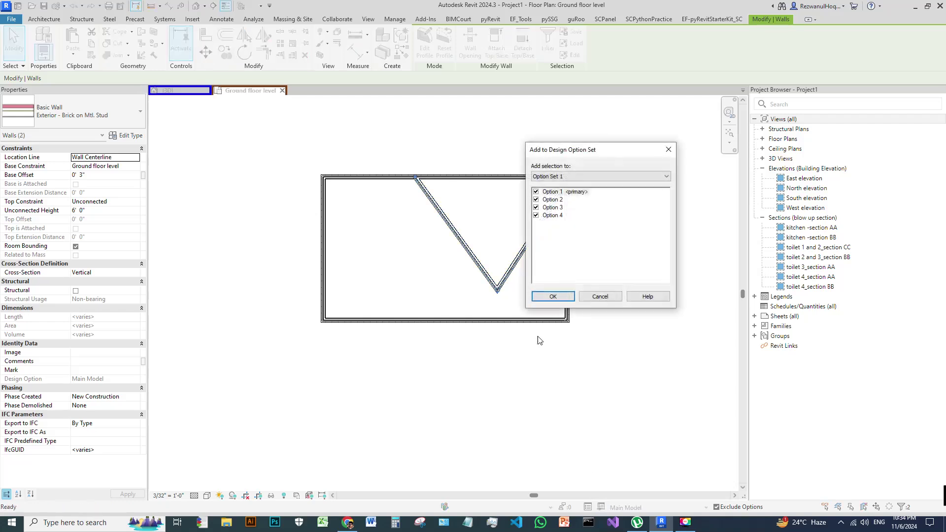
click(536, 208)
click(536, 199)
click(536, 192)
click(552, 296)
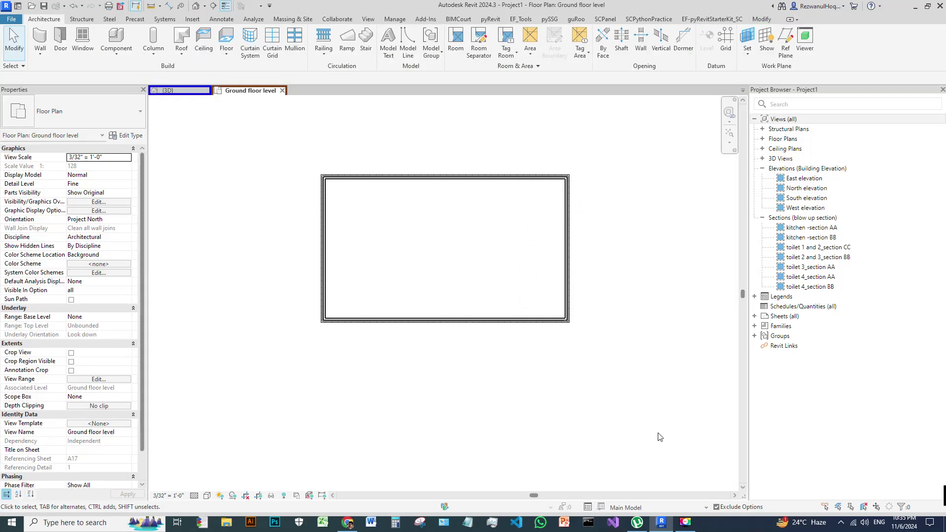
Compare the floor plan layouts by activating the Main Model and the options of Option Set 1 in turn, ending with Option 4
click(665, 507)
click(637, 446)
click(647, 509)
click(633, 461)
click(644, 508)
click(635, 474)
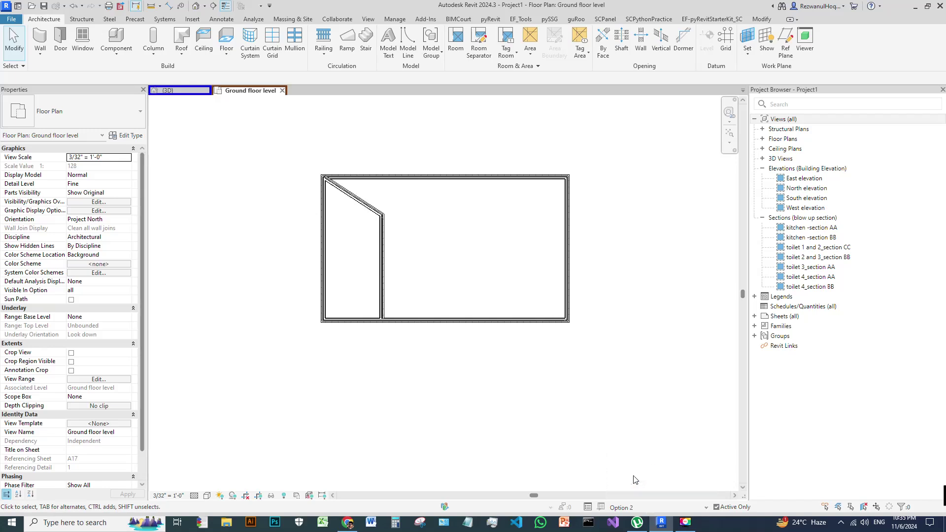
click(637, 509)
click(630, 488)
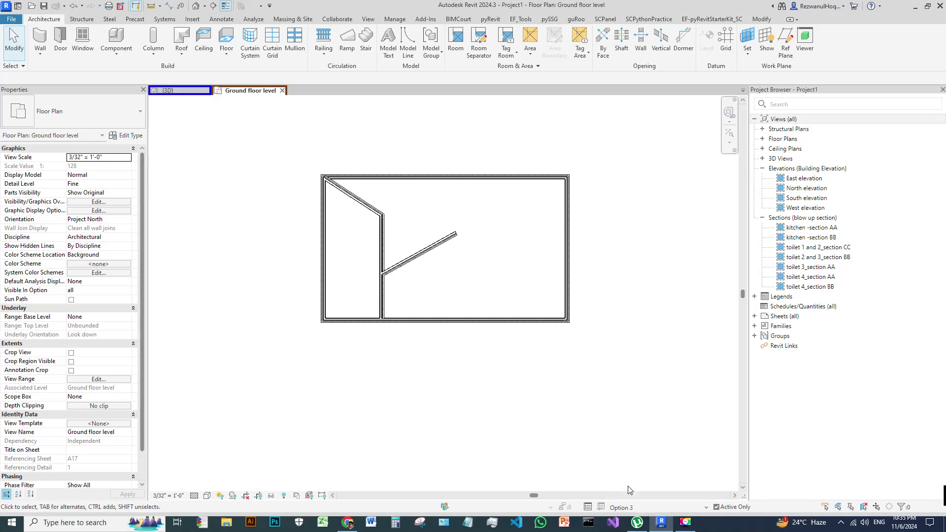
click(641, 508)
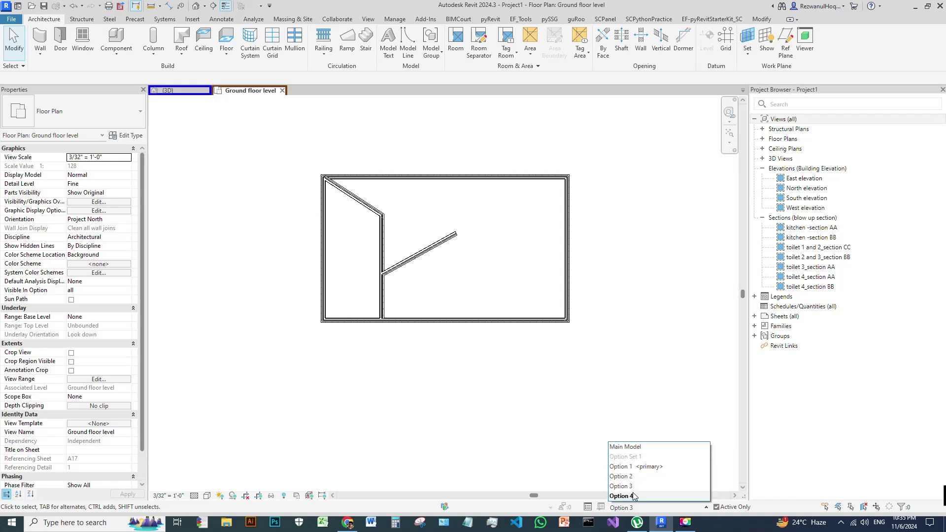
click(632, 496)
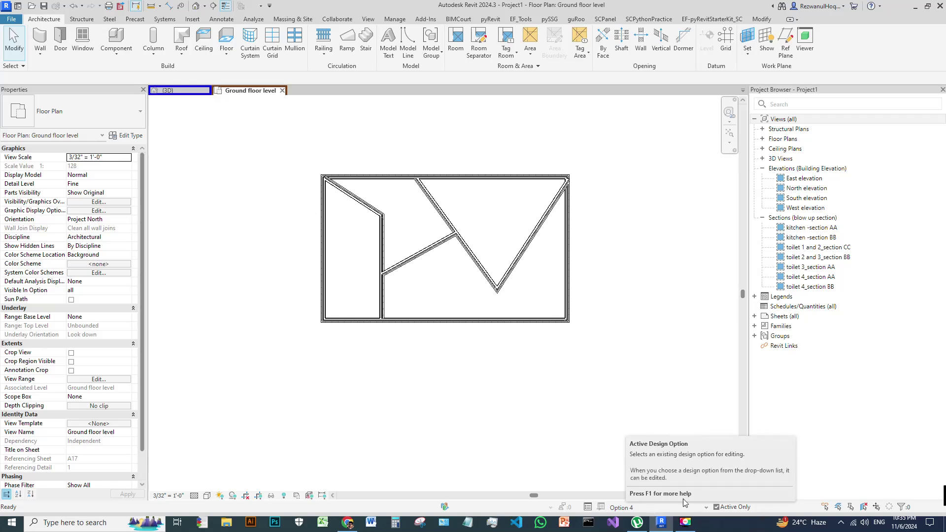
mouse_move(684, 529)
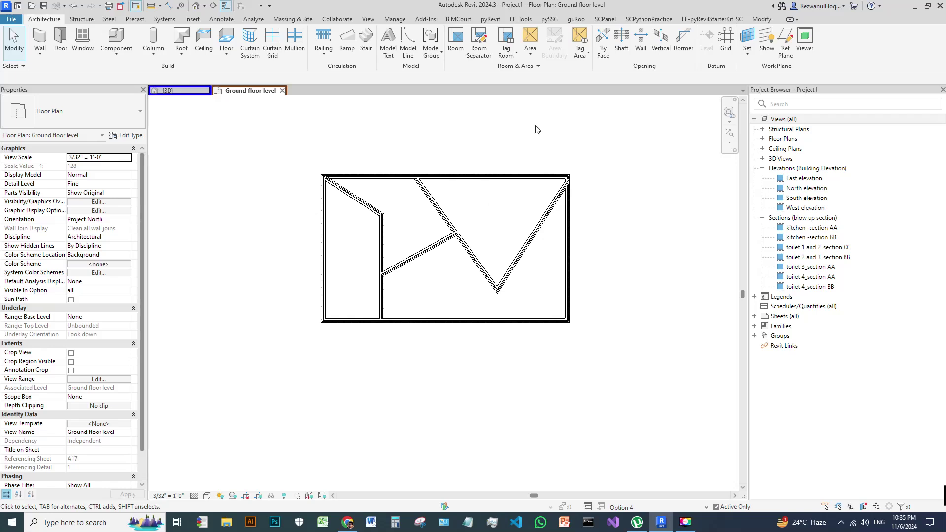
Open the default 3D view, view the walls from above at an angle, and make the Main Model active
click(197, 7)
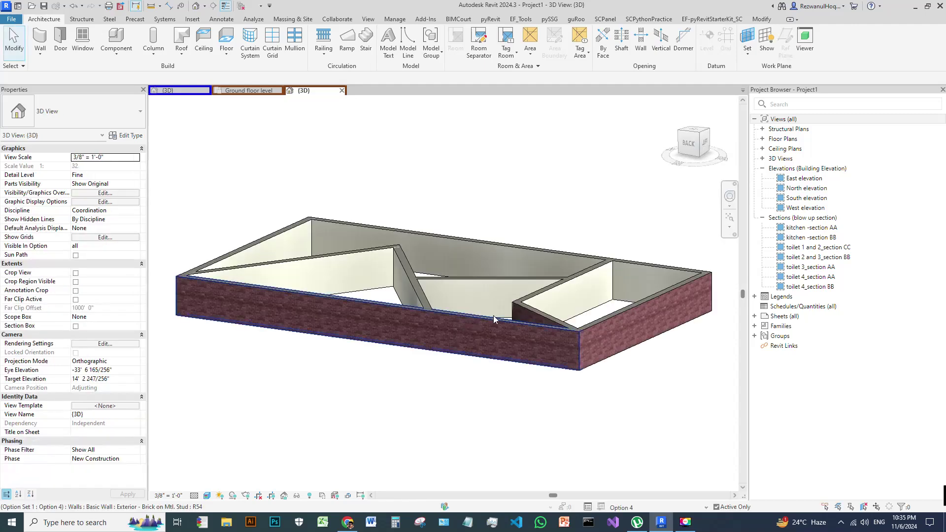
scroll(524, 282, up, 2)
scroll(483, 276, down, 4)
shift+middle_drag(483, 276, 451, 382)
click(640, 507)
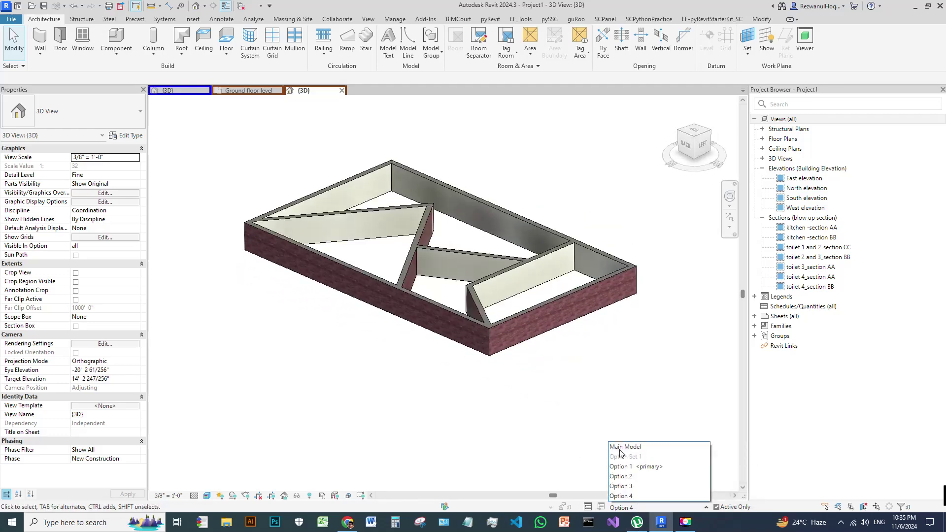
click(627, 446)
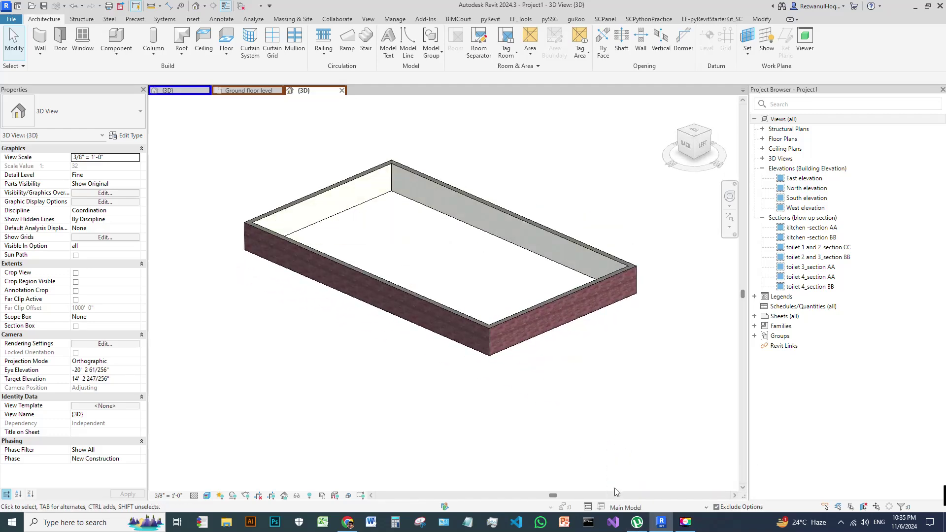
Compare the wall layouts in 3D by making Options 1, 2, 3 and 4 active in turn
click(629, 507)
click(620, 469)
click(638, 507)
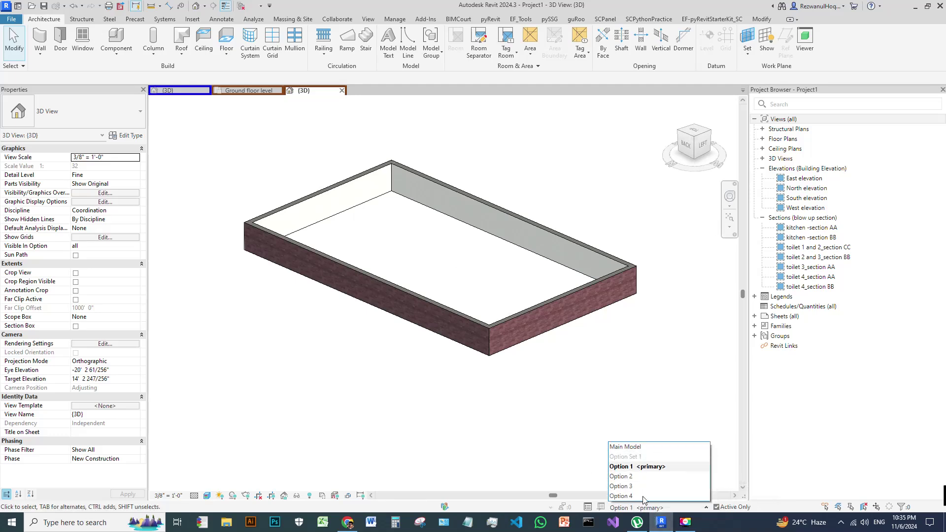
click(621, 476)
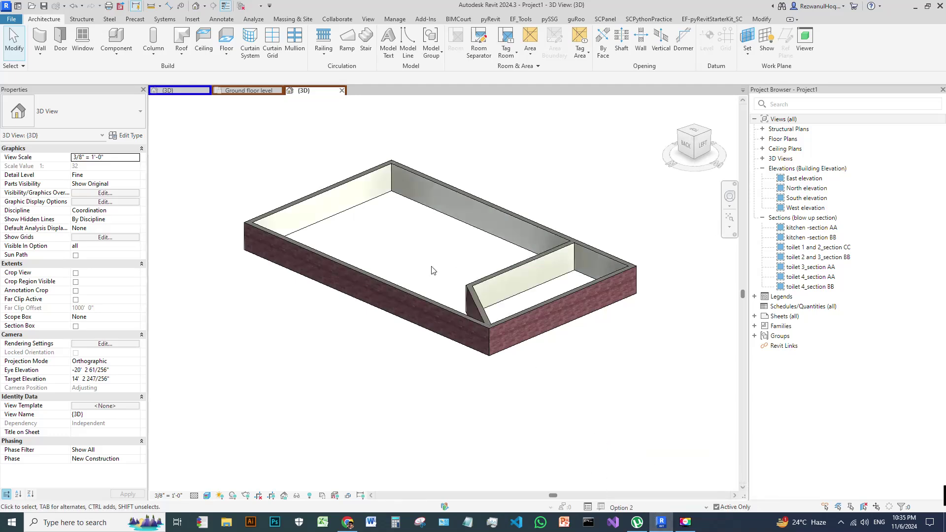
click(636, 507)
click(622, 483)
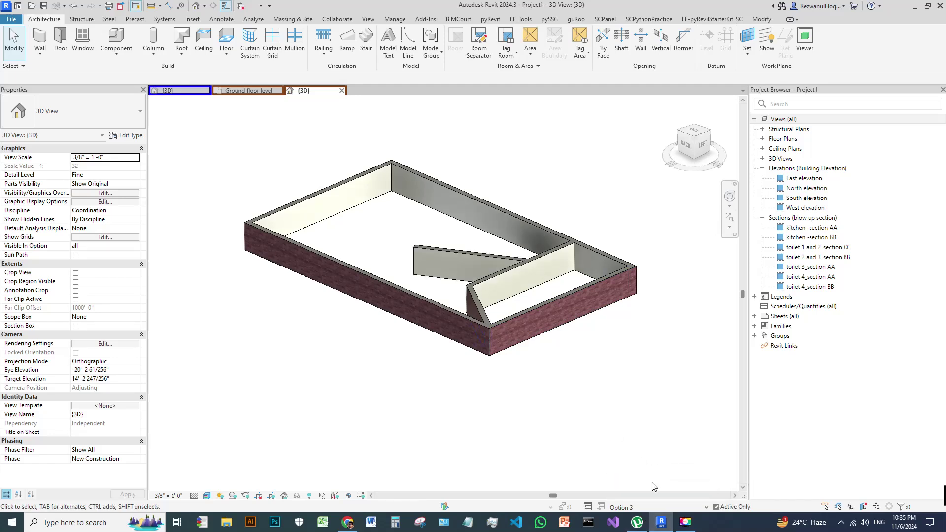
click(660, 507)
click(633, 496)
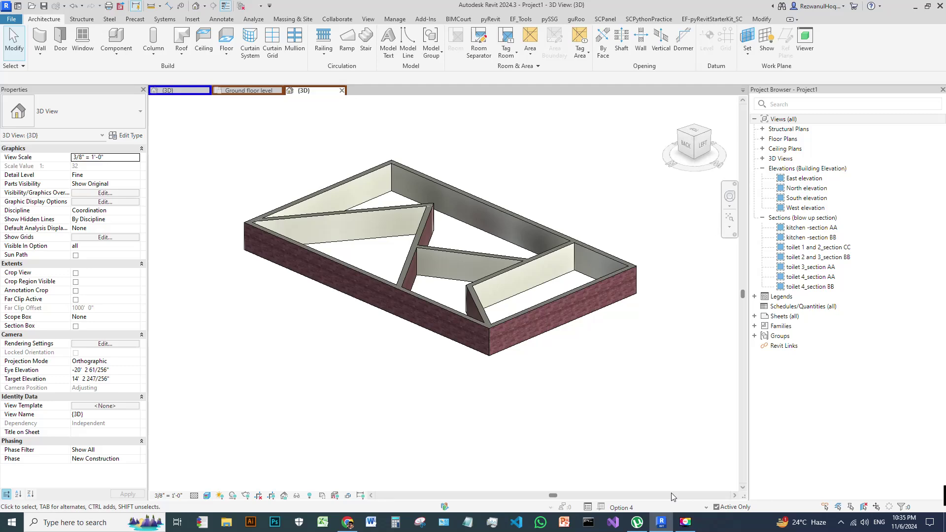
click(685, 521)
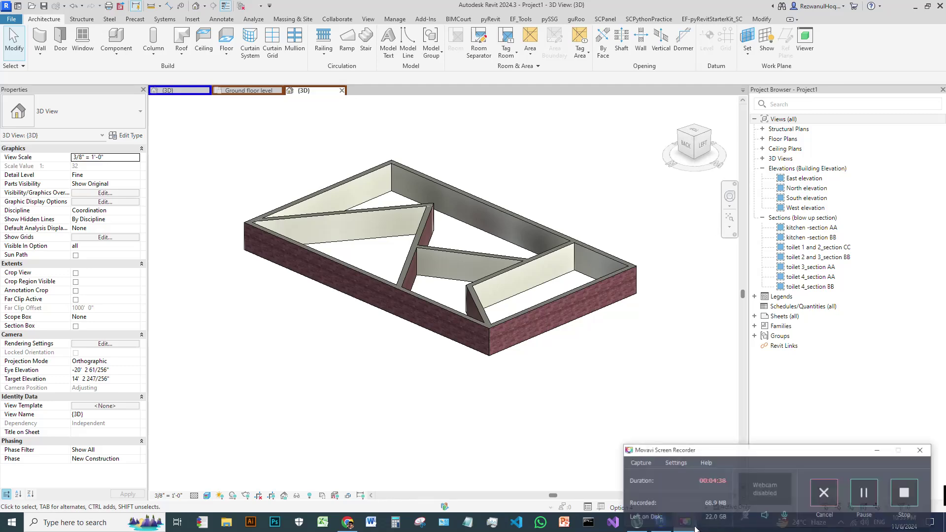